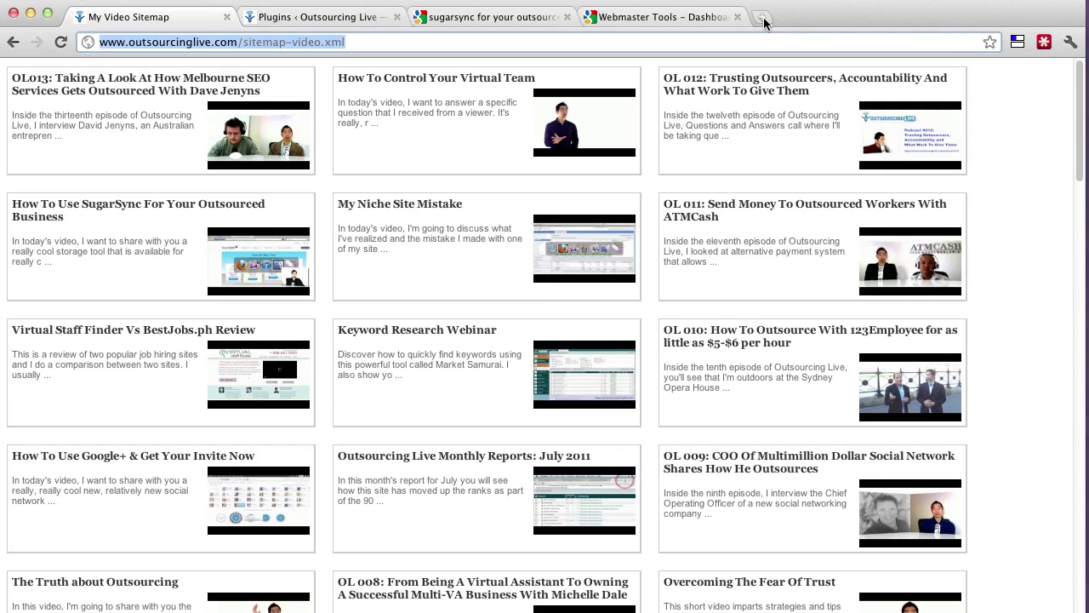
# Open the outsourcinglive.com home page in a new tab and view its latest post.
pyautogui.click(762, 18)
pyautogui.write('OUT')
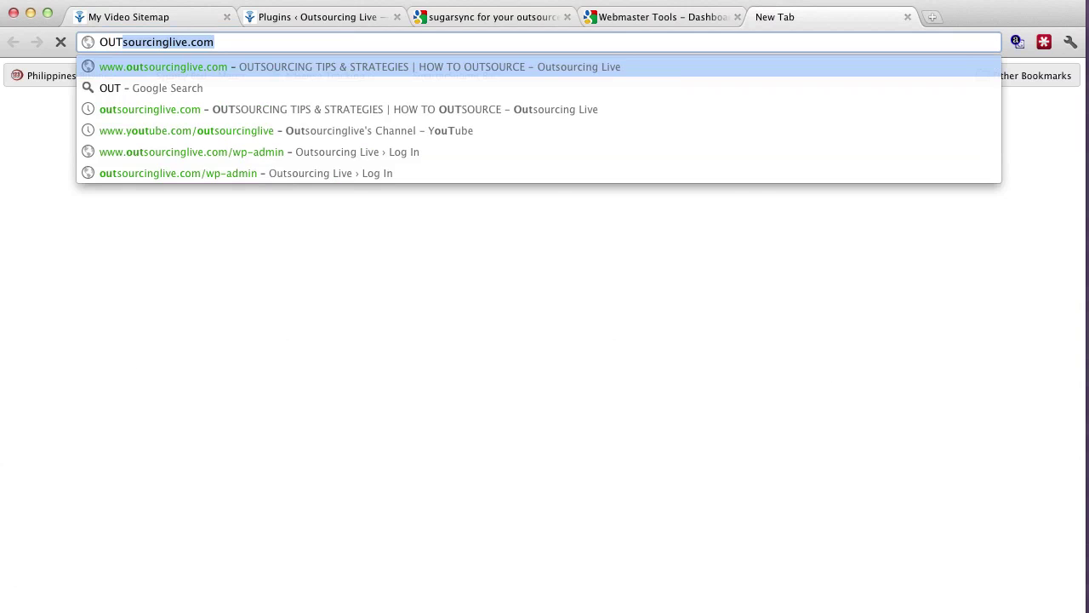
pyautogui.press('Return')
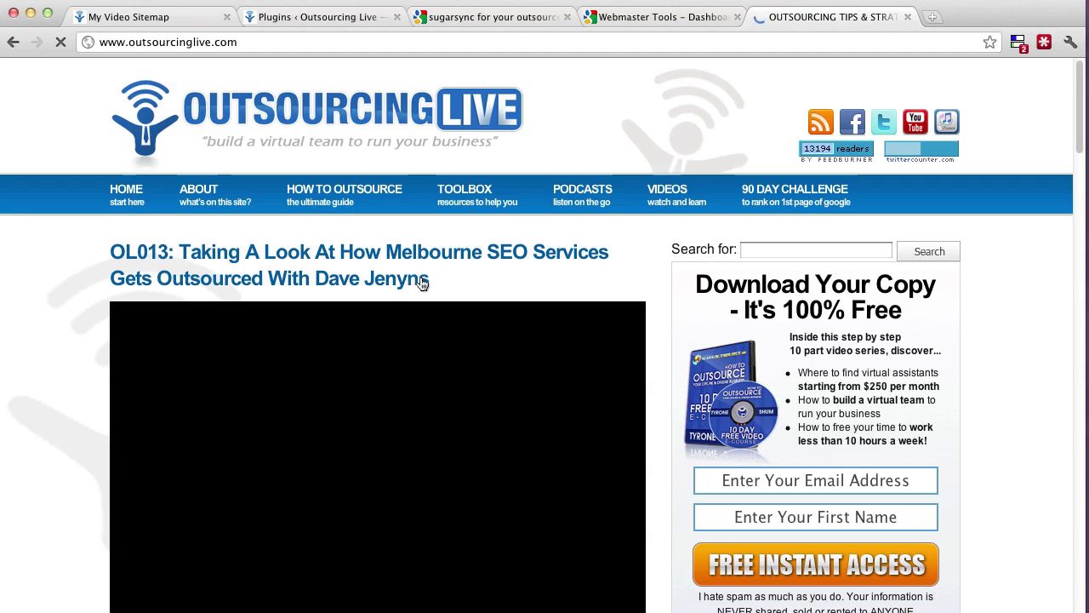
pyautogui.moveTo(1079, 137)
pyautogui.mouseDown()
pyautogui.moveTo(1081, 199)
pyautogui.moveTo(1072, 130)
pyautogui.mouseUp()
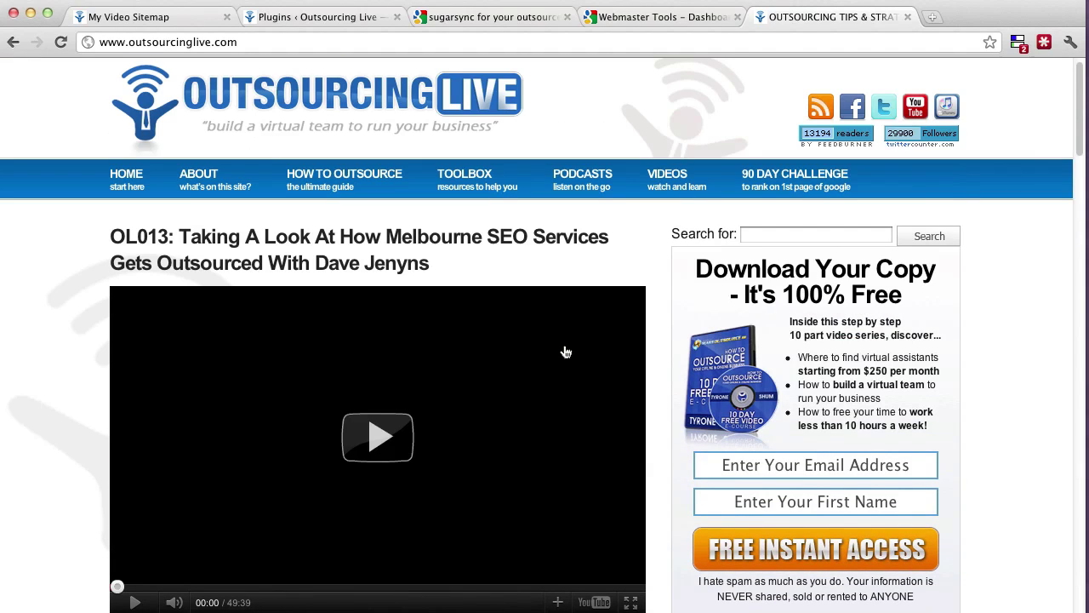
# Return to the video sitemap page, underline its sitemap-video.xml address and mark the rows of video entries with the pen, then clear the marks.
pyautogui.click(184, 23)
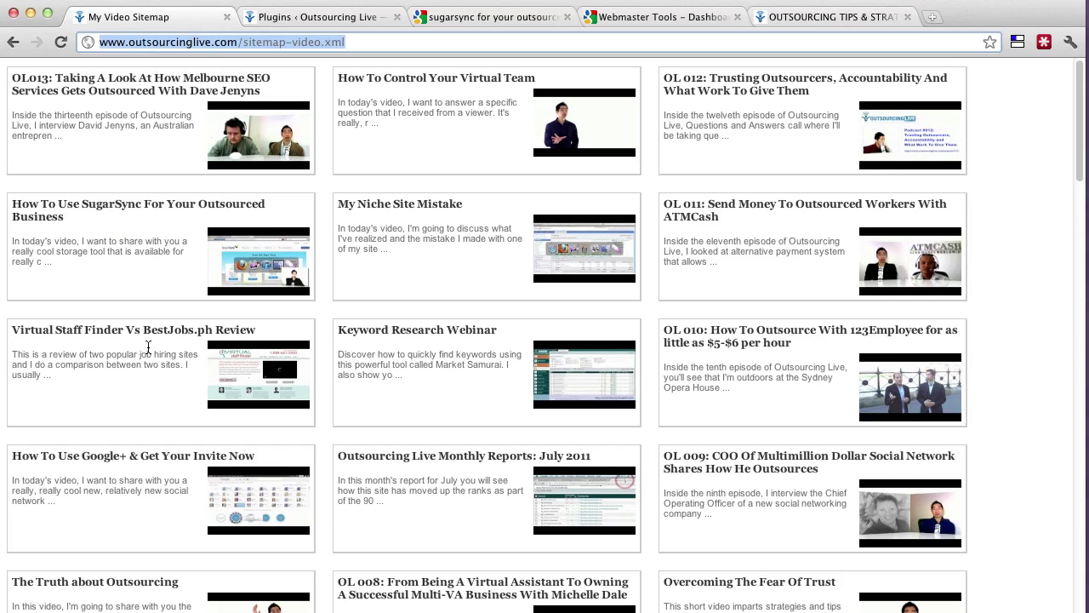
pyautogui.click(357, 43)
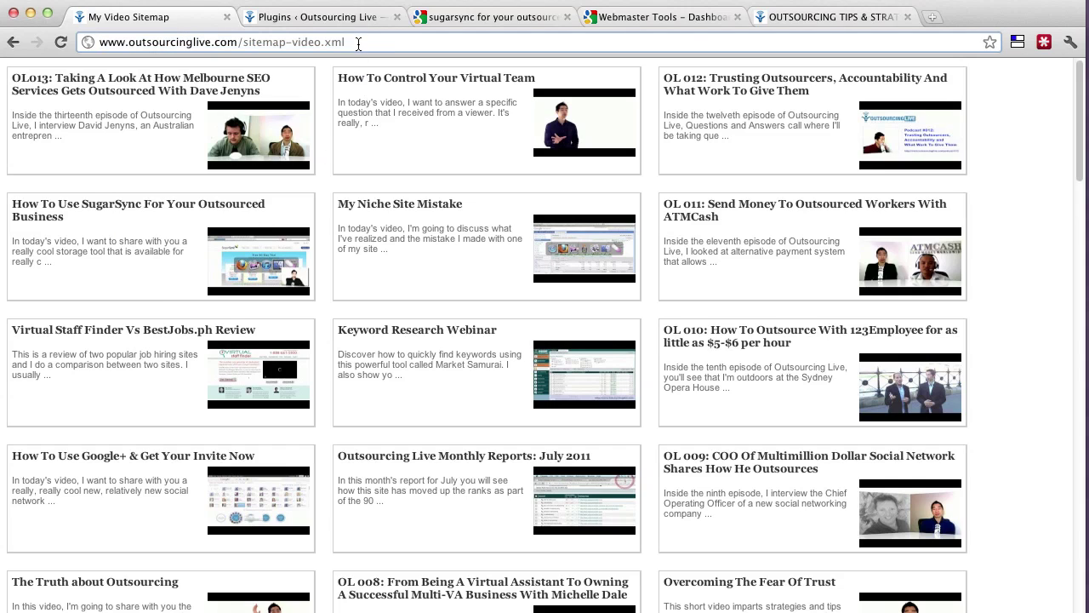
pyautogui.hotkey('ctrl', '1')
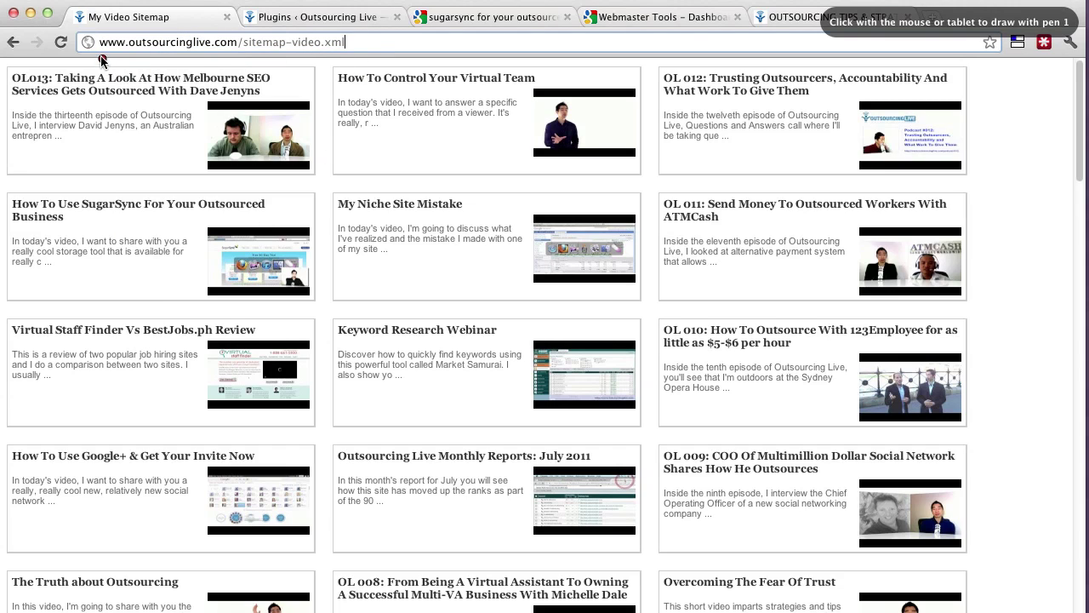
pyautogui.moveTo(93, 54); pyautogui.dragTo(368, 51)
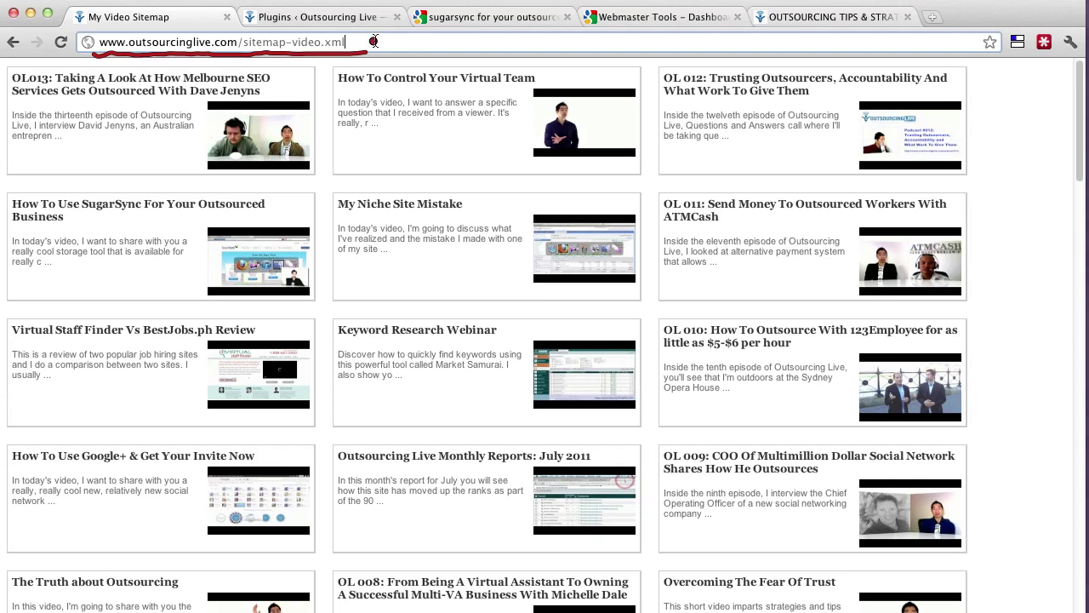
pyautogui.moveTo(267, 182); pyautogui.dragTo(425, 180)
pyautogui.moveTo(269, 314); pyautogui.dragTo(355, 312)
pyautogui.moveTo(271, 446); pyautogui.dragTo(379, 444)
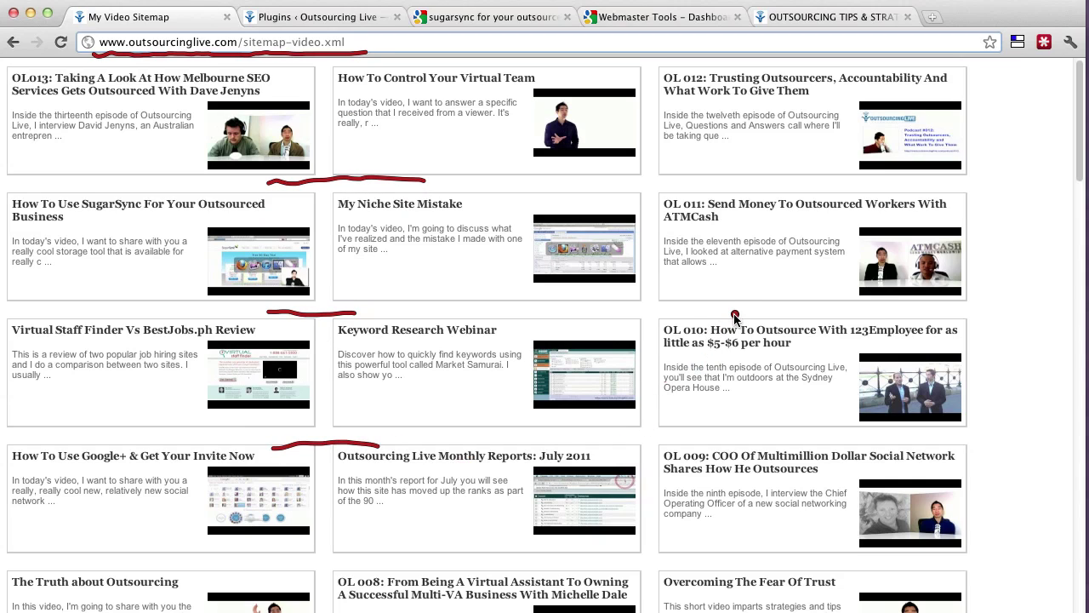
pyautogui.press('Escape')
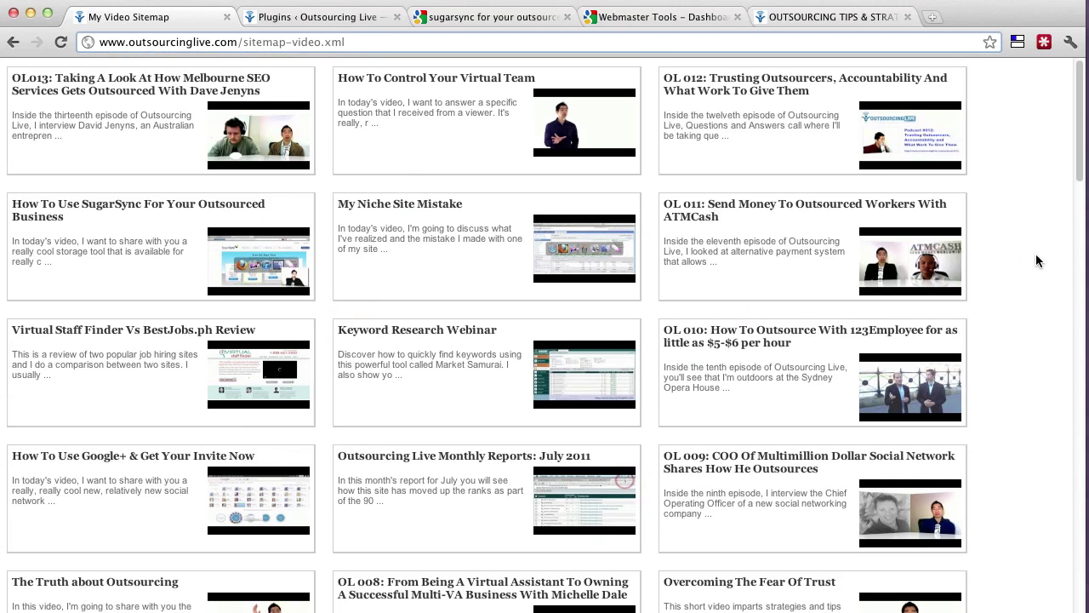
# Look through the sitemap's video entries and circle "How To Use SugarSync For Your Outsourced Business" with the pen, then clear the mark.
pyautogui.click(1080, 269)
pyautogui.scroll(-20, 1046, 413)
pyautogui.scroll(20, 986, 379)
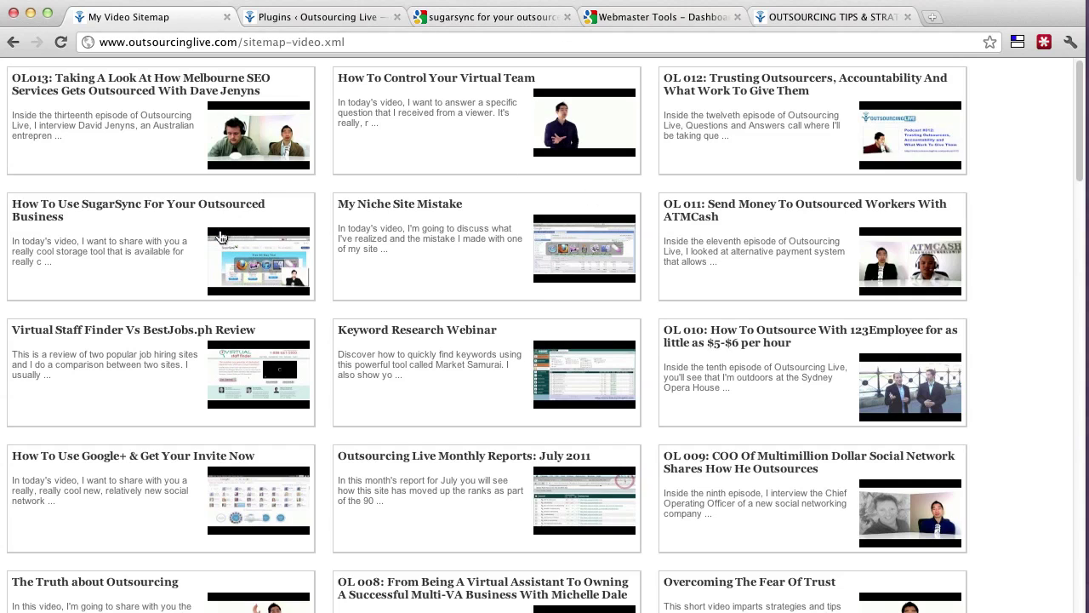
pyautogui.hotkey('ctrl', '`')
pyautogui.moveTo(37, 198)
pyautogui.mouseDown()
pyautogui.moveTo(34, 187)
pyautogui.moveTo(270, 189)
pyautogui.moveTo(114, 262)
pyautogui.moveTo(49, 166)
pyautogui.moveTo(96, 166)
pyautogui.mouseUp()
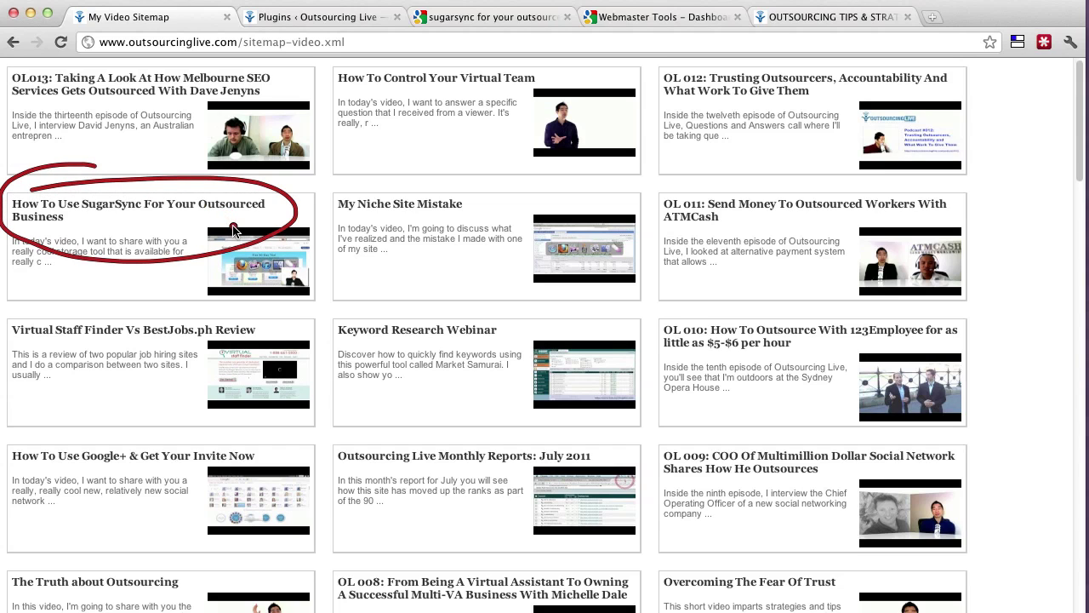
pyautogui.press('Escape')
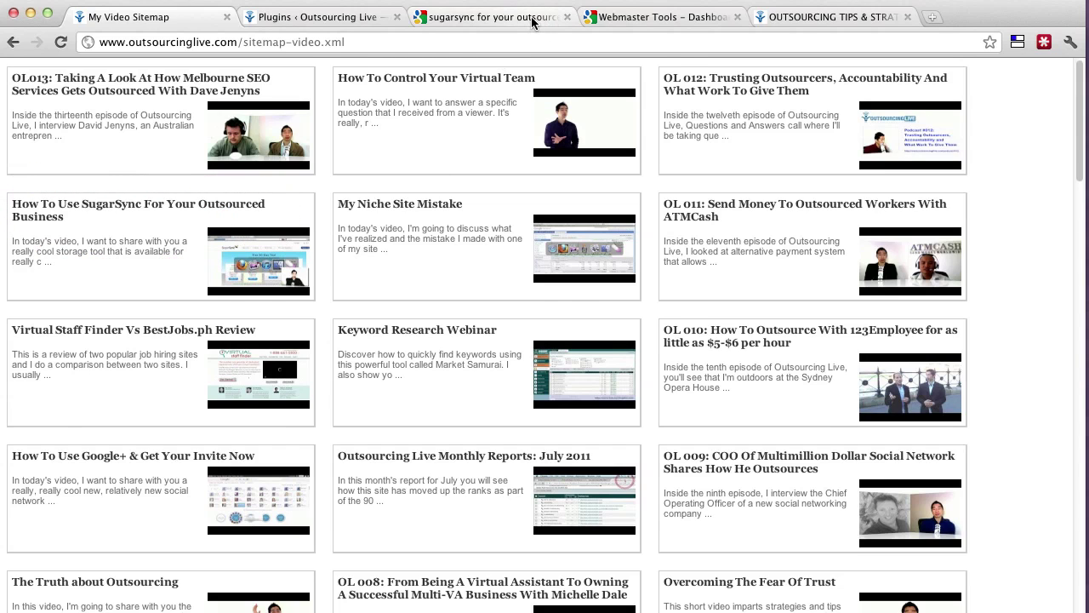
# View the Google results for "SugarSync For Your Outsourced Business" and mark the first YouTube result's thumbnail with a circle and arrow, then clear the marks.
pyautogui.click(535, 23)
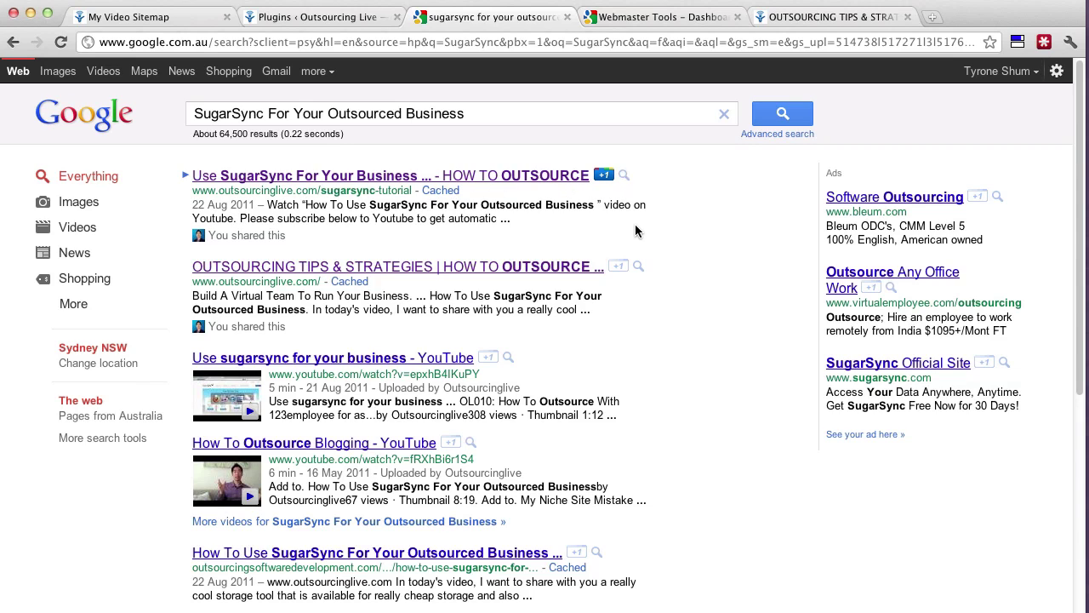
pyautogui.hotkey('ctrl', '1')
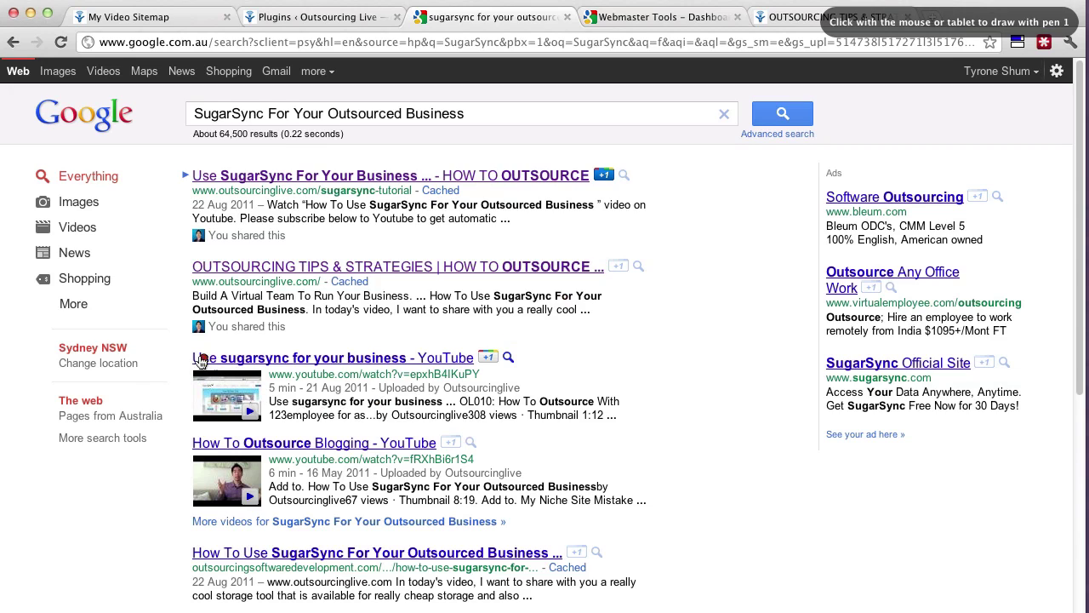
pyautogui.moveTo(181, 353)
pyautogui.mouseDown()
pyautogui.moveTo(292, 376)
pyautogui.moveTo(202, 350)
pyautogui.mouseUp()
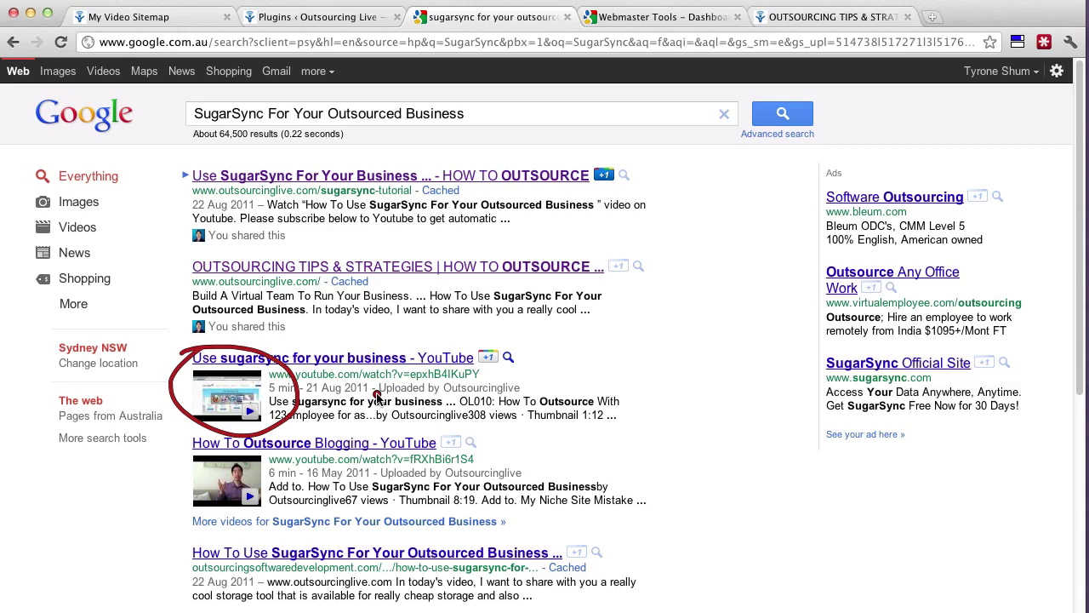
pyautogui.moveTo(149, 393)
pyautogui.mouseDown()
pyautogui.moveTo(185, 390)
pyautogui.moveTo(172, 401)
pyautogui.mouseUp()
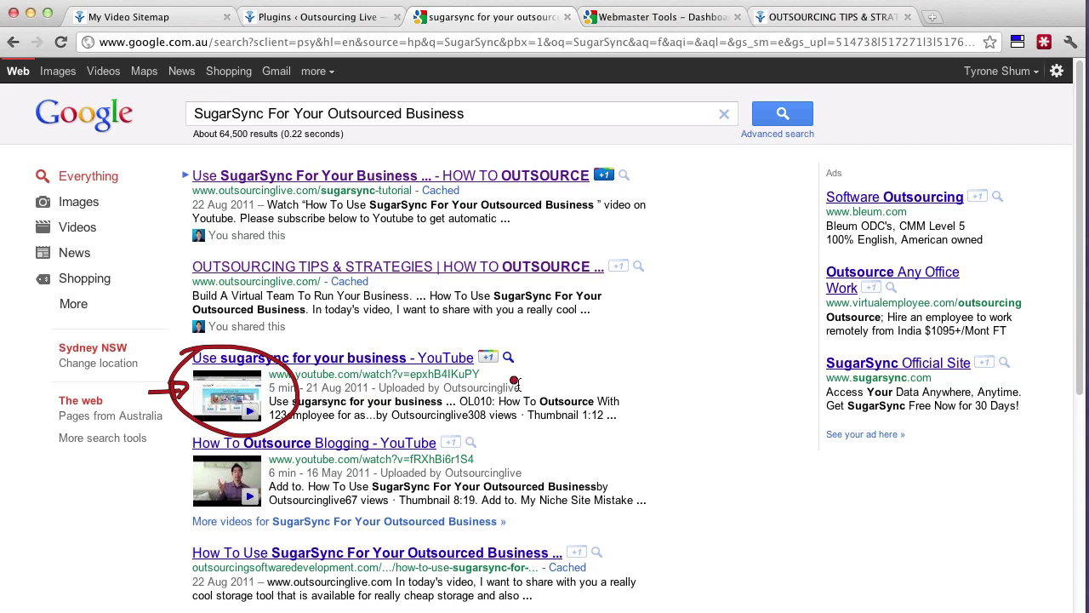
pyautogui.press('Escape')
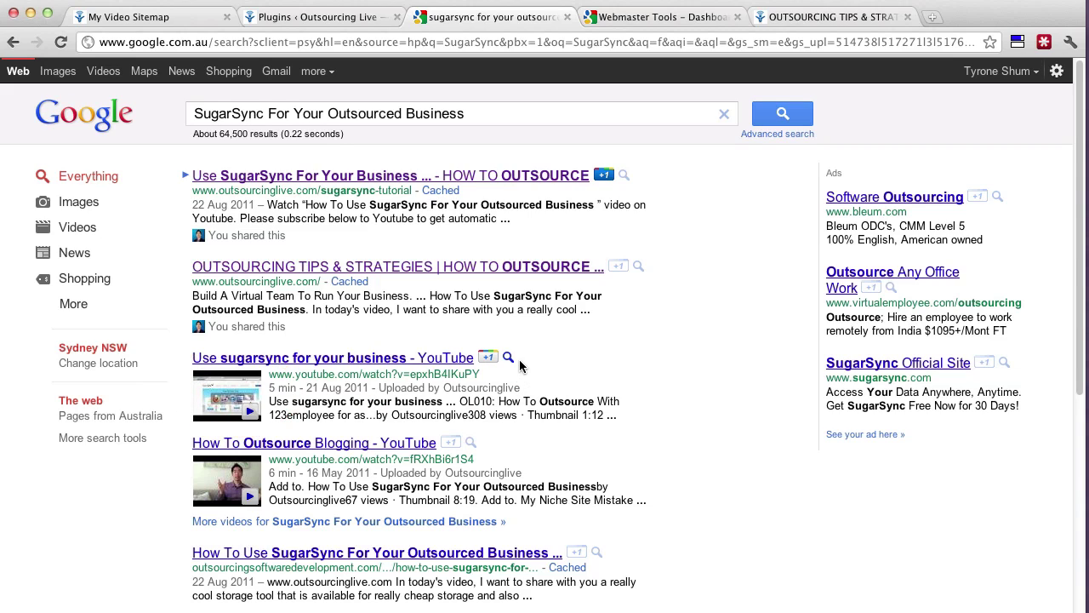
# Circle the whole "Use sugarsync for your business" YouTube result with an arrow to its thumbnail, clear the marks and check the search phrase.
pyautogui.hotkey('ctrl', '1')
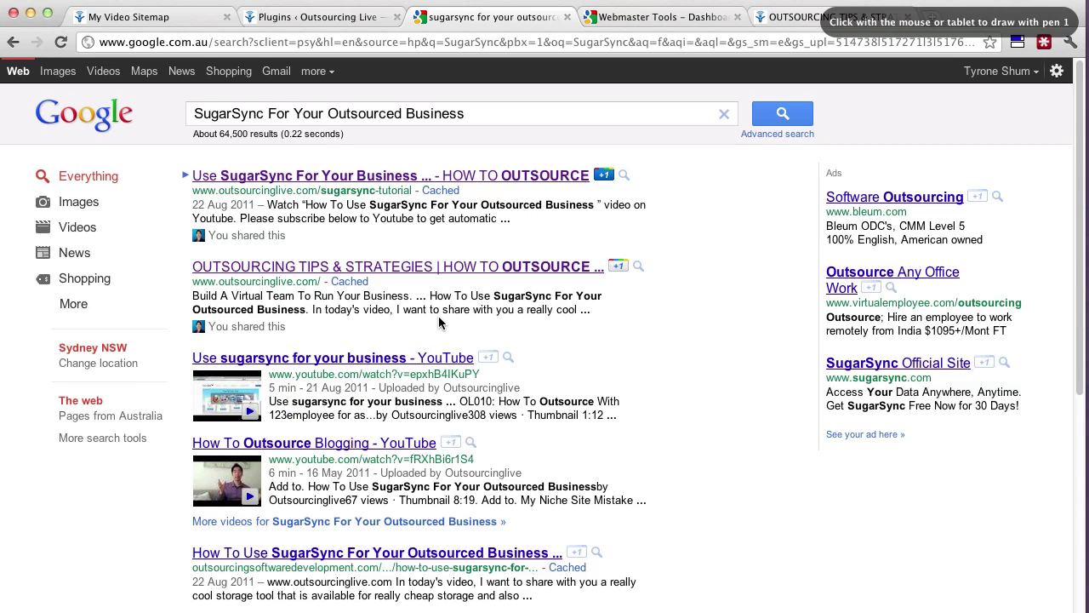
pyautogui.moveTo(490, 340)
pyautogui.mouseDown()
pyautogui.moveTo(274, 373)
pyautogui.moveTo(286, 378)
pyautogui.mouseUp()
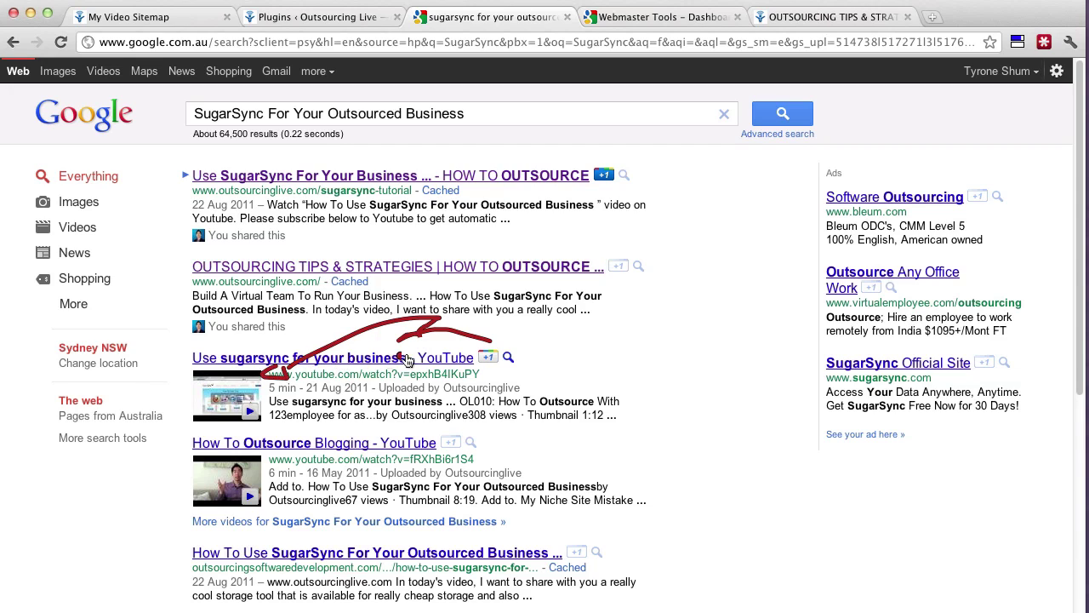
pyautogui.moveTo(636, 342)
pyautogui.mouseDown()
pyautogui.moveTo(564, 461)
pyautogui.moveTo(419, 328)
pyautogui.mouseUp()
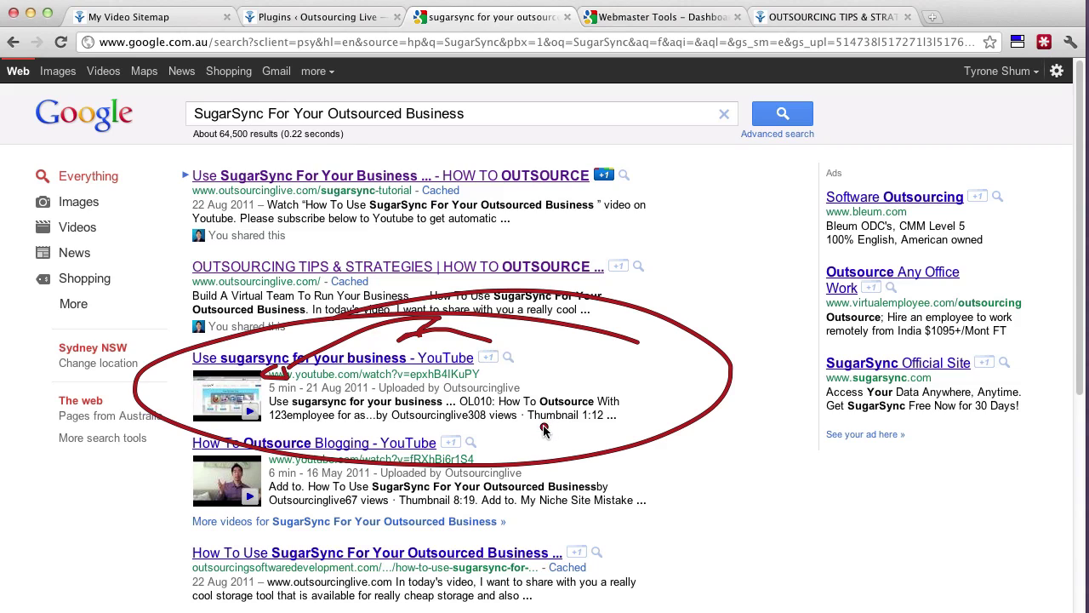
pyautogui.press('Escape')
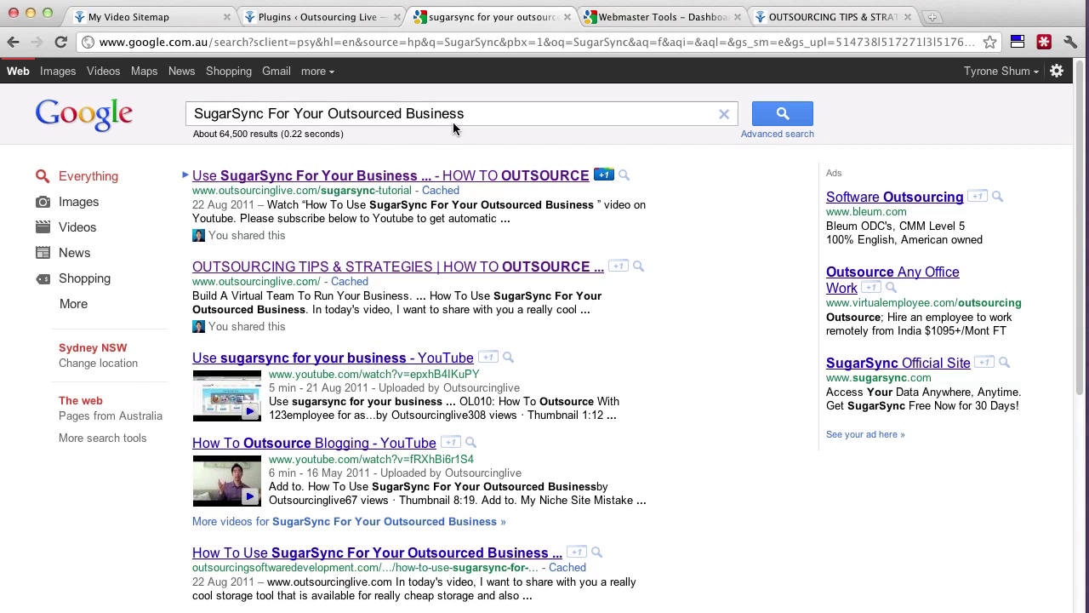
pyautogui.click(495, 116)
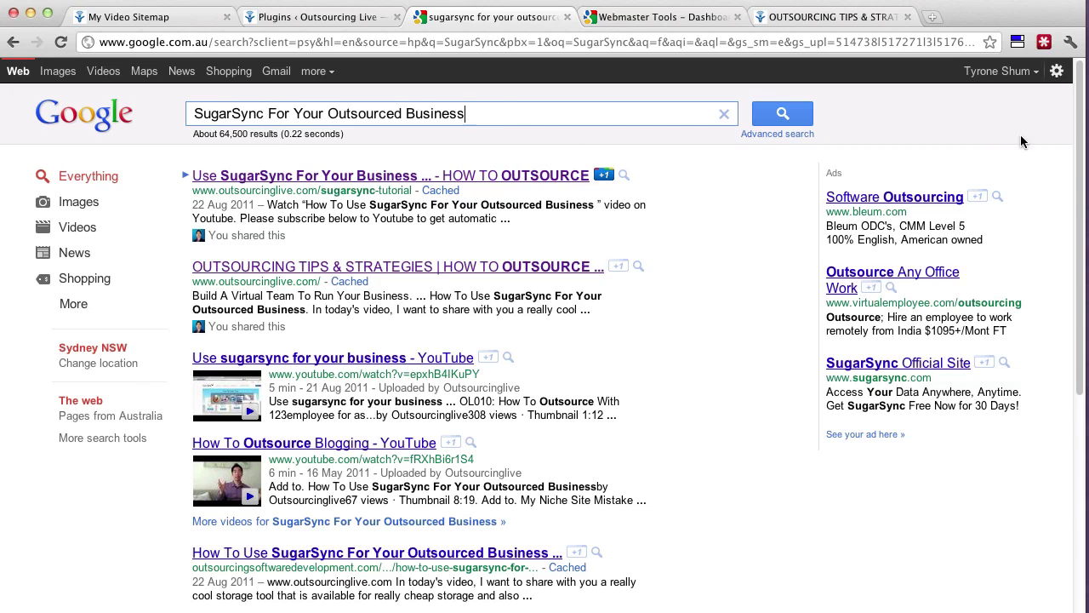
pyautogui.moveTo(1080, 126); pyautogui.dragTo(1046, 94)
# Show the WordPress Plugins page and mark its heading and Add New option with the pen, then clear the marks.
pyautogui.click(332, 20)
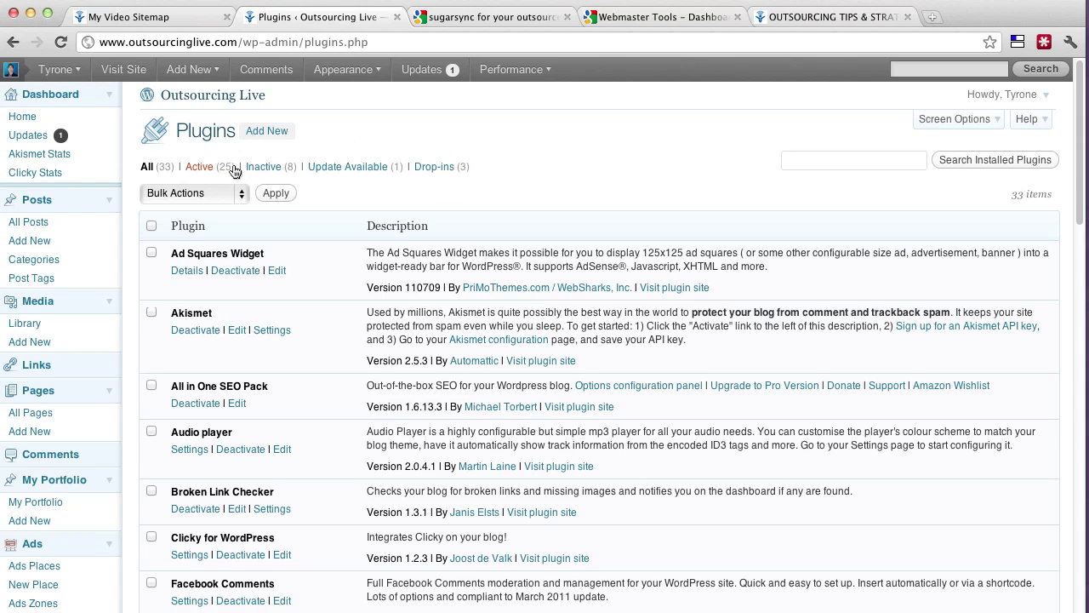
pyautogui.hotkey('ctrl', '1')
pyautogui.moveTo(176, 156)
pyautogui.mouseDown()
pyautogui.moveTo(339, 150)
pyautogui.moveTo(157, 159)
pyautogui.mouseUp()
pyautogui.moveTo(321, 124); pyautogui.dragTo(294, 136)
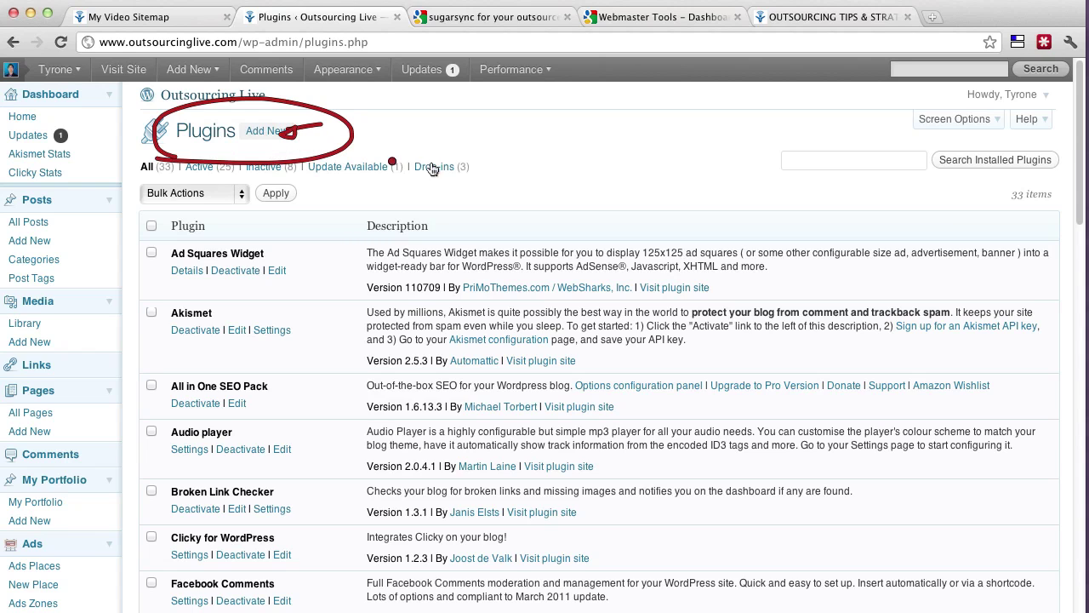
pyautogui.press('Escape')
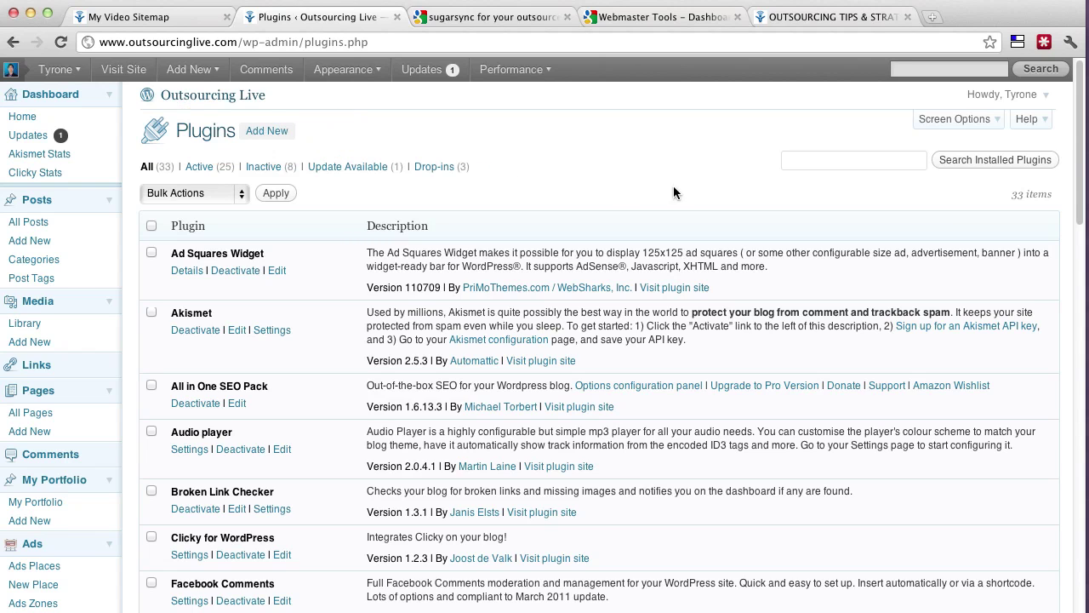
# Find Google XML Sitemap for Videos among the installed plugins and underline its name, author and version, then clear the marks.
pyautogui.moveTo(1078, 198); pyautogui.dragTo(1064, 406)
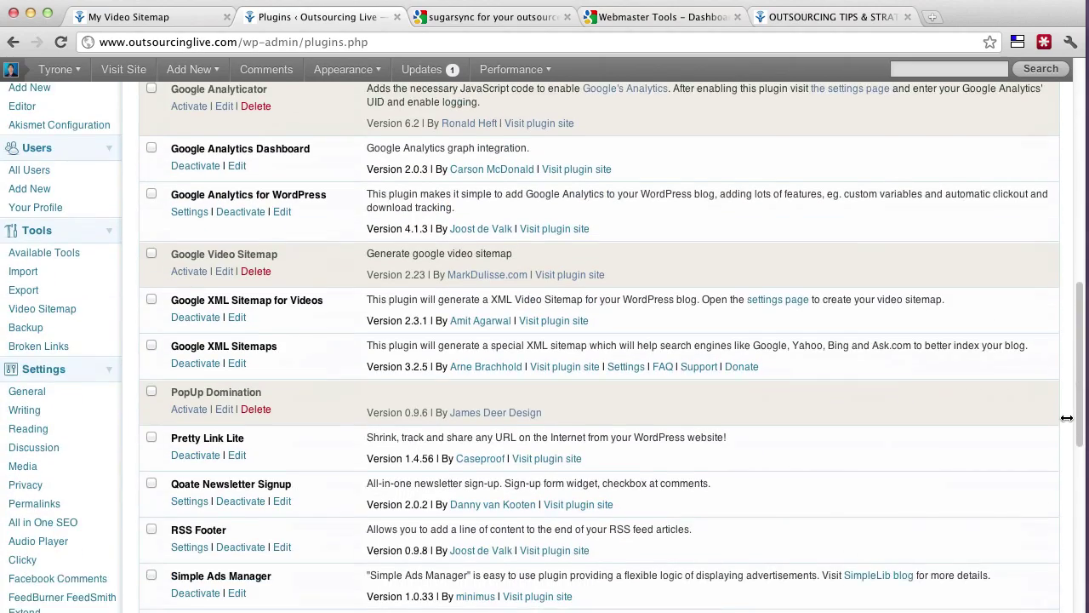
pyautogui.scroll(-1, 1066, 419)
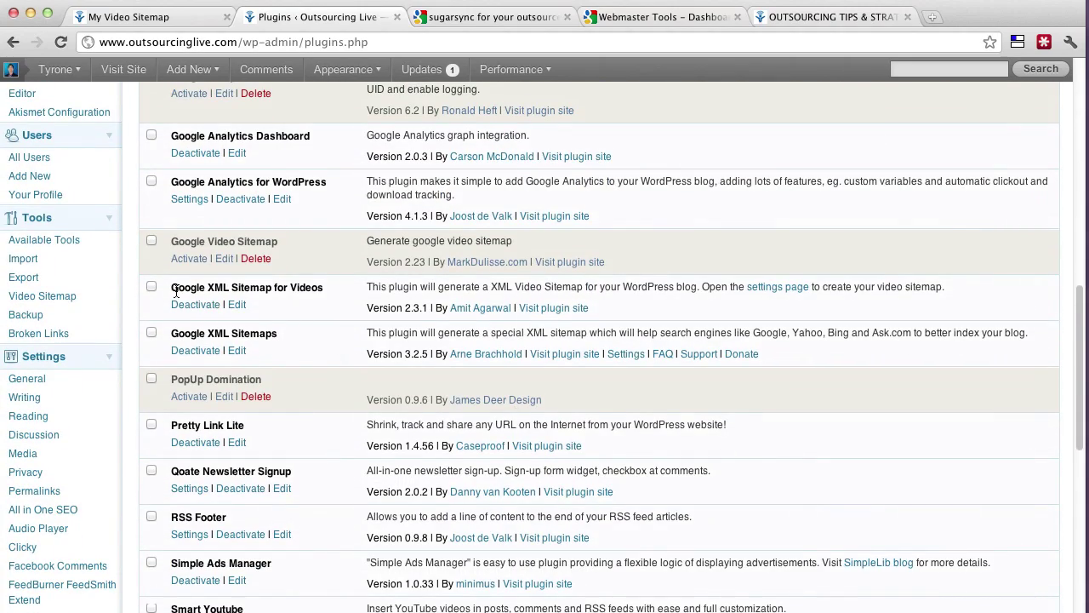
pyautogui.hotkey('ctrl', '`')
pyautogui.moveTo(168, 297); pyautogui.dragTo(330, 293)
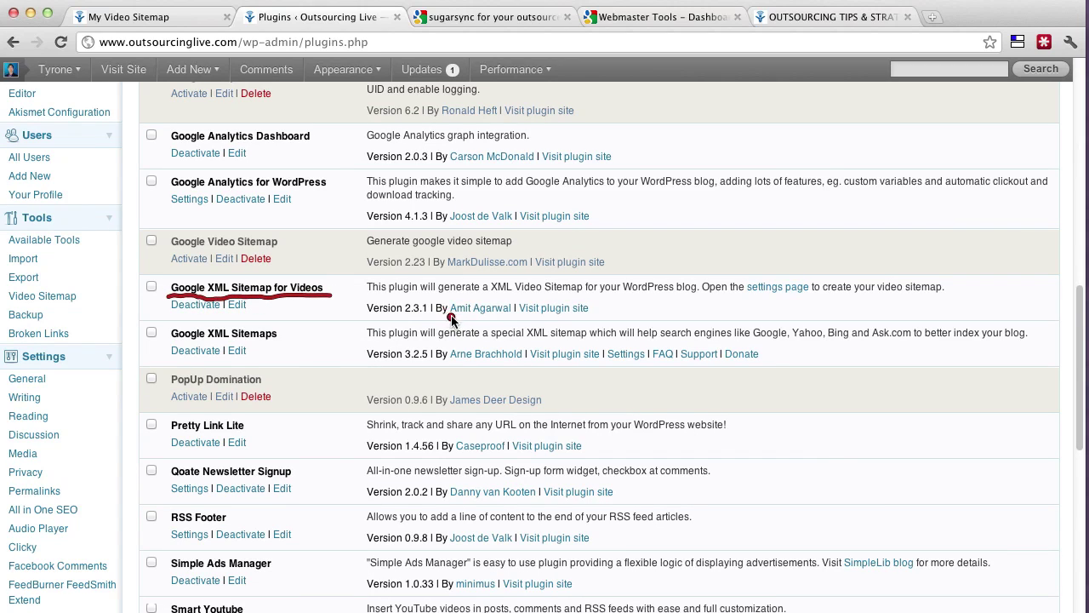
pyautogui.moveTo(451, 320); pyautogui.dragTo(523, 317)
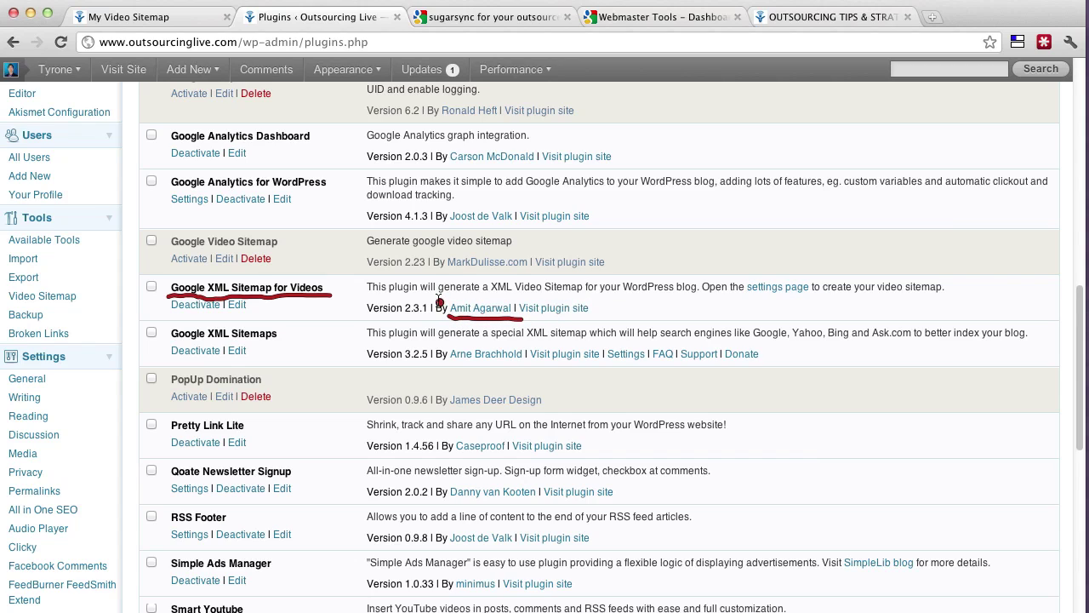
pyautogui.moveTo(381, 316); pyautogui.dragTo(437, 314)
pyautogui.press('Escape')
# Start adding a new plugin and search the plugin directory for "Google XML Sitemap For Videos".
pyautogui.scroll(15, 1086, 109)
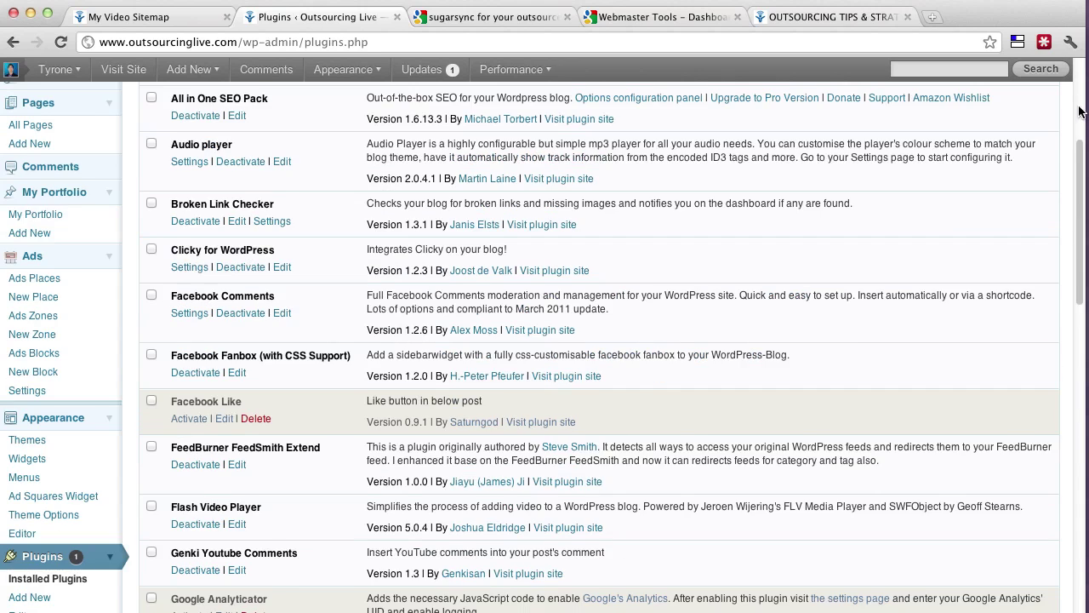
pyautogui.click(258, 129)
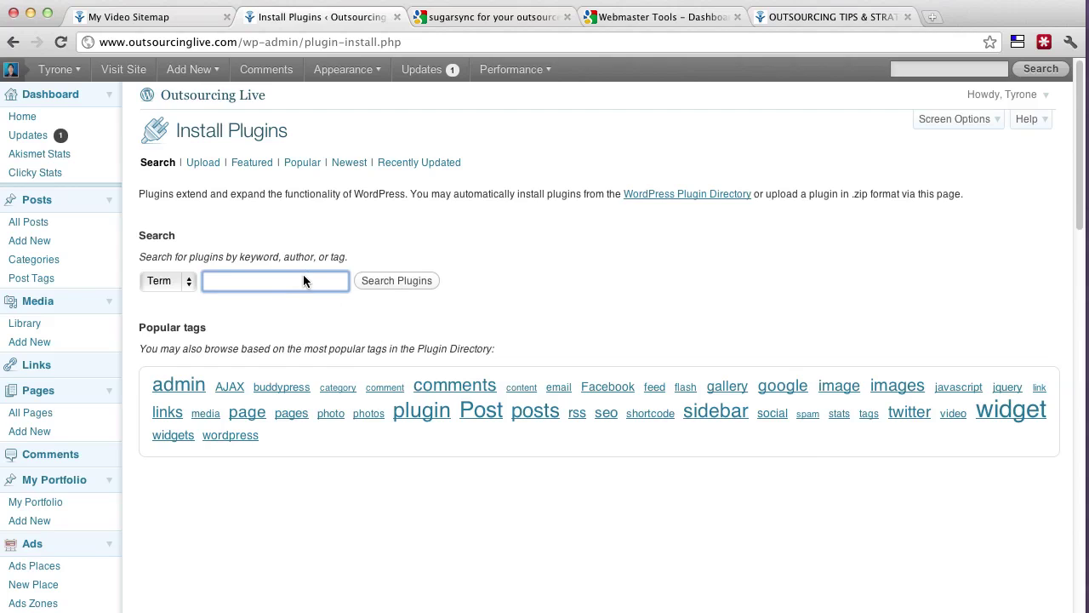
pyautogui.write('Google')
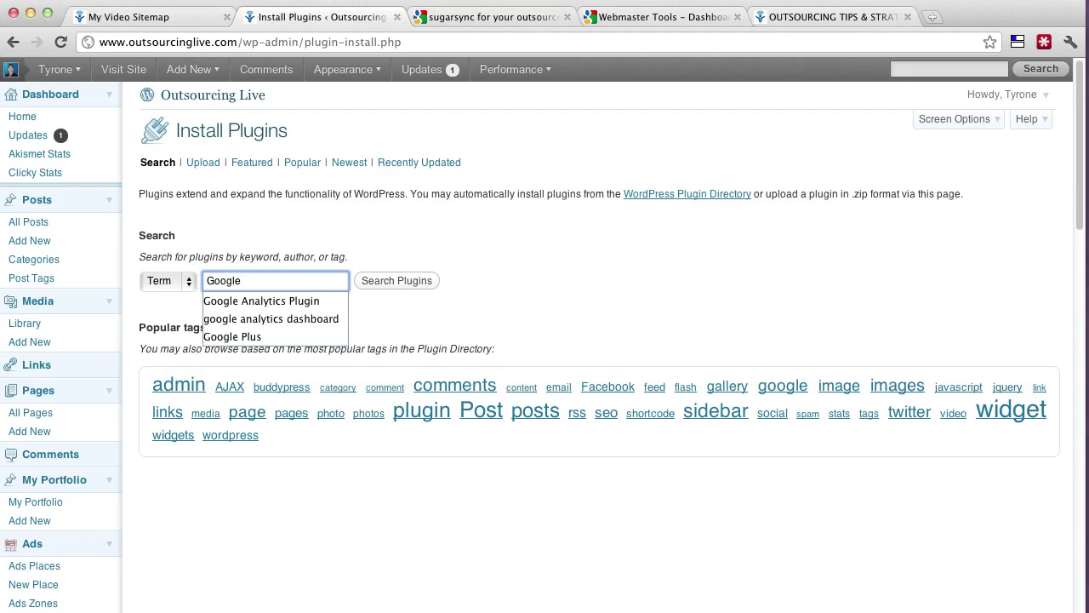
pyautogui.write(' XS')
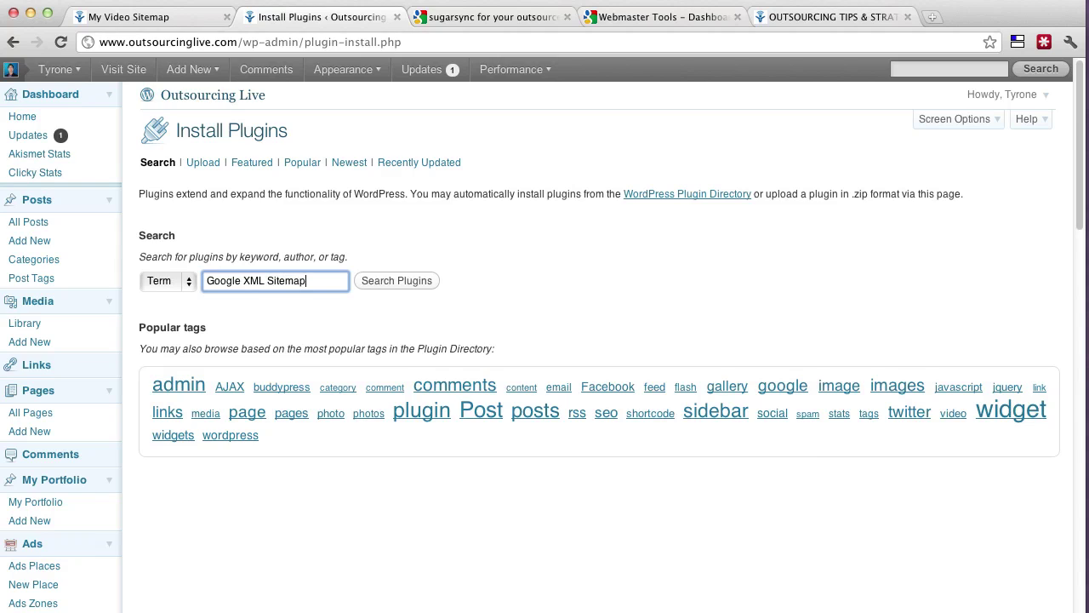
pyautogui.write('L Sitemap For Videos')
pyautogui.press('Return')
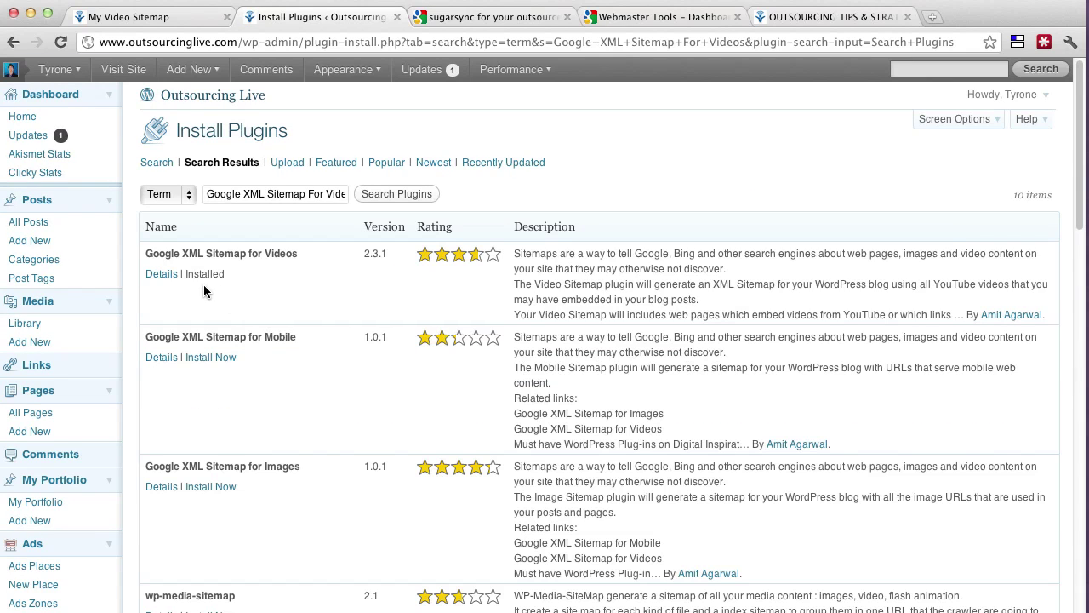
# Circle the Google XML Sitemap for Videos search result with the pen and draw tick marks beside it.
pyautogui.moveTo(153, 310)
pyautogui.mouseDown()
pyautogui.moveTo(153, 240)
pyautogui.moveTo(247, 294)
pyautogui.mouseUp()
pyautogui.moveTo(334, 291)
pyautogui.mouseDown()
pyautogui.moveTo(338, 303)
pyautogui.moveTo(374, 285)
pyautogui.mouseUp()
pyautogui.moveTo(388, 297); pyautogui.dragTo(442, 277)
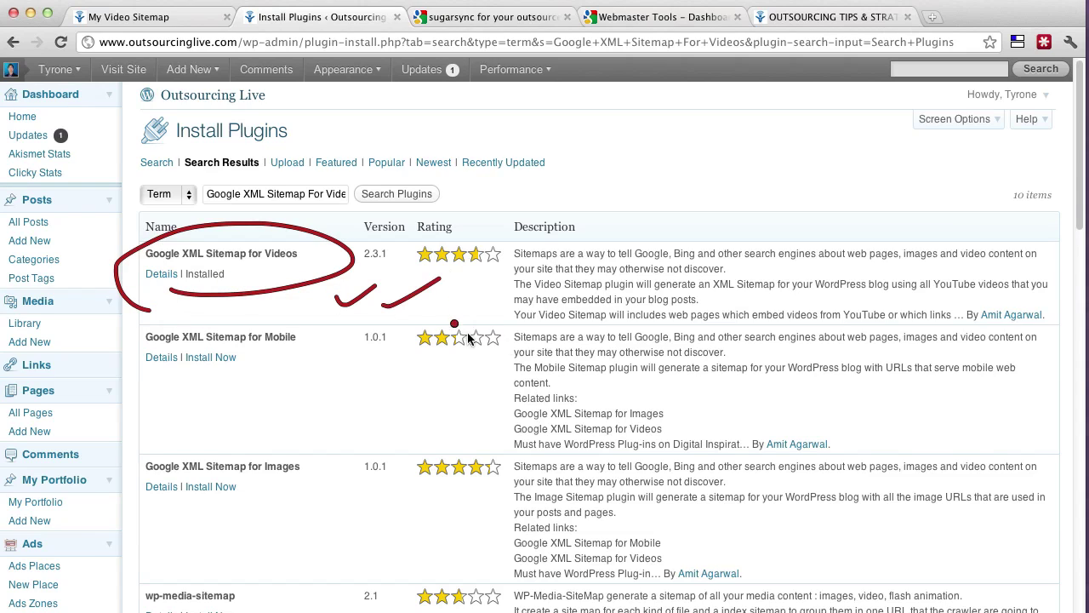
# Clear the pen marks and open the post "How To Use SugarSync For Your Outsourced Business" for editing from the list of all posts.
pyautogui.press('Escape')
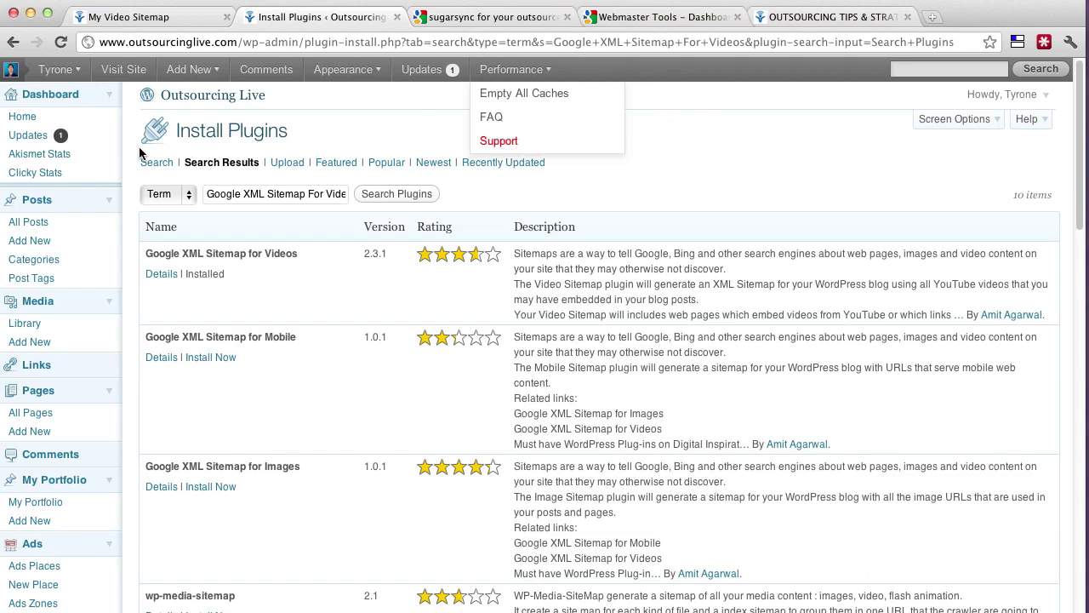
pyautogui.click(53, 223)
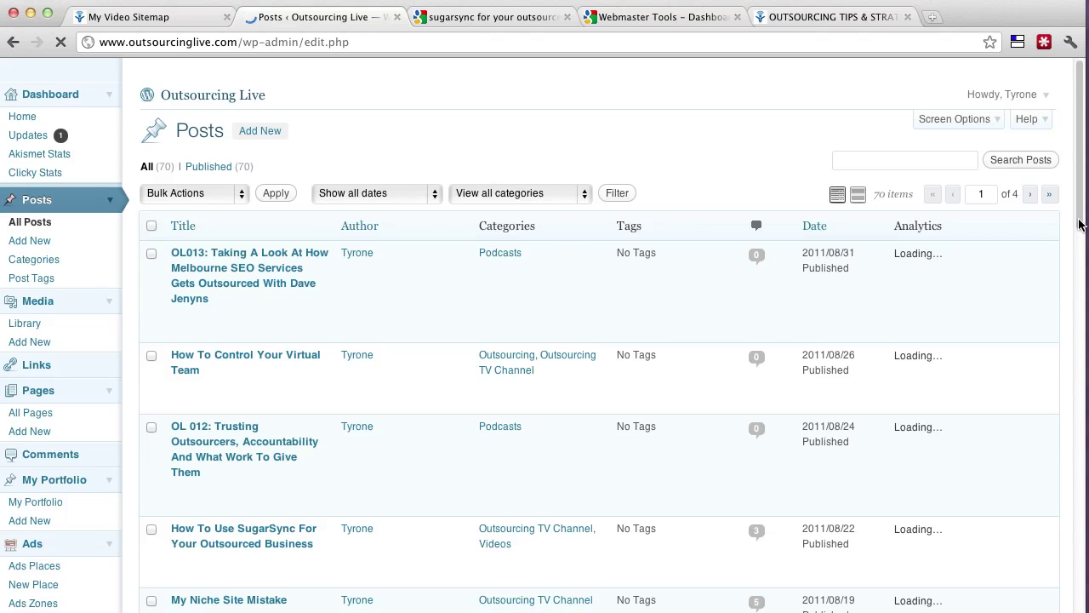
pyautogui.moveTo(1078, 216); pyautogui.dragTo(1059, 308)
pyautogui.scroll(1, 1060, 308)
pyautogui.moveTo(247, 232)
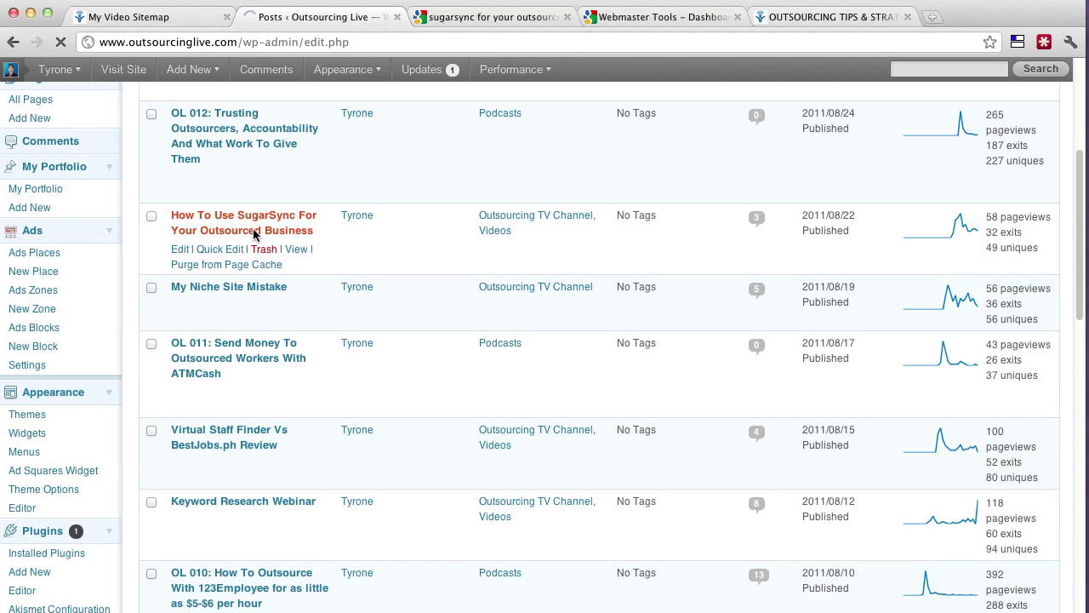
pyautogui.click(253, 231)
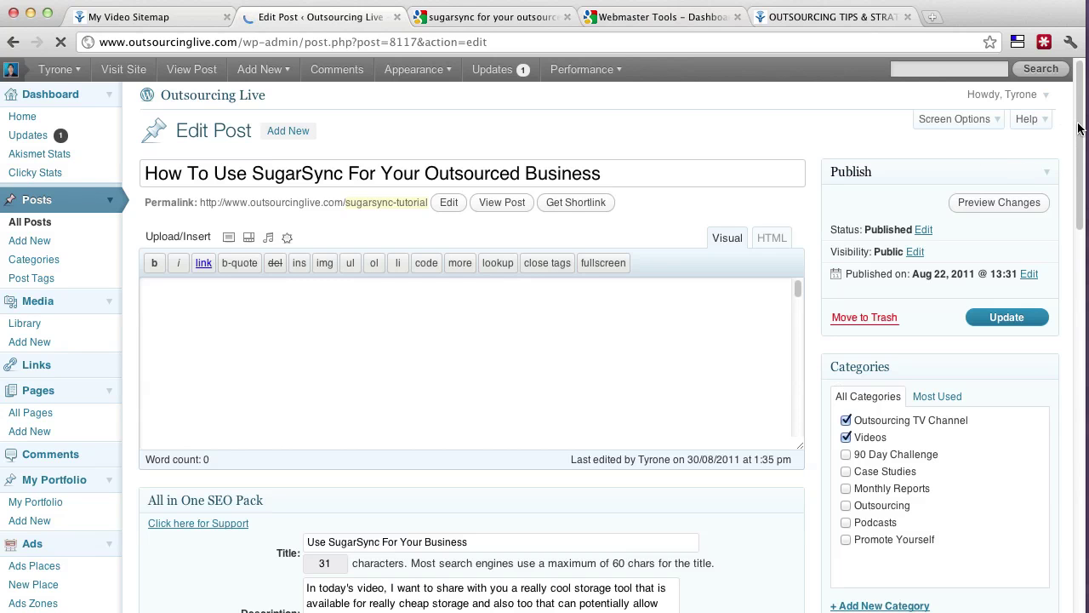
# Outline the post's Excerpt box with the pen and underline its heading, then clear the marks.
pyautogui.moveTo(1078, 125); pyautogui.dragTo(1045, 255)
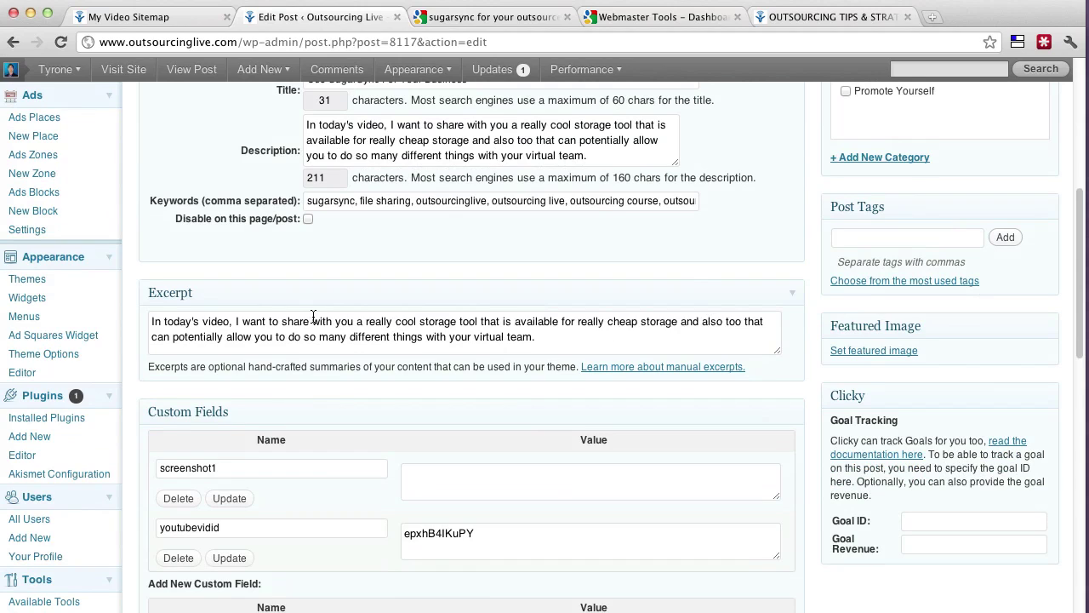
pyautogui.hotkey('ctrl', '1')
pyautogui.moveTo(173, 272)
pyautogui.mouseDown()
pyautogui.moveTo(148, 278)
pyautogui.moveTo(151, 376)
pyautogui.moveTo(692, 379)
pyautogui.moveTo(818, 319)
pyautogui.moveTo(659, 269)
pyautogui.moveTo(171, 262)
pyautogui.mouseUp()
pyautogui.hotkey('ctrl', '1')
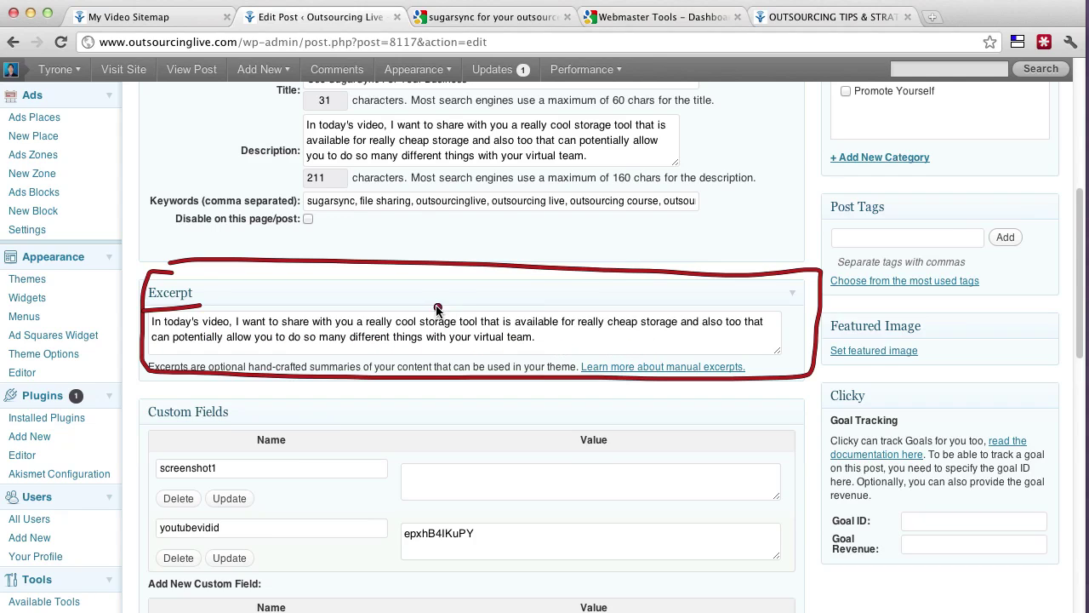
pyautogui.press('Escape')
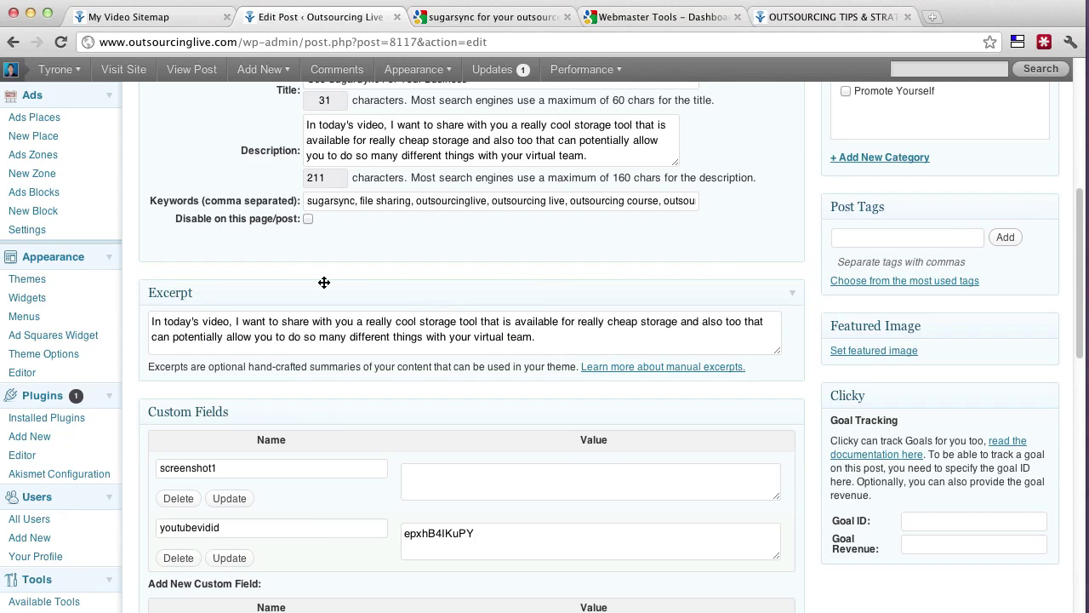
# In the video sitemap, circle the SugarSync entry's description, draw an arrow to its title and box its thumbnail, then clear the marks.
pyautogui.click(161, 17)
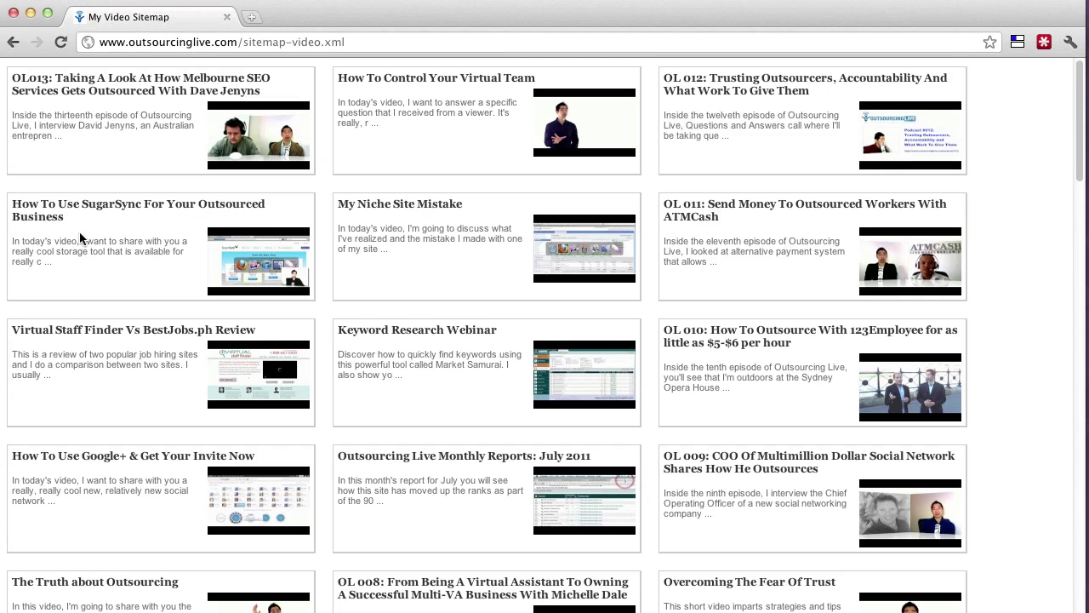
pyautogui.moveTo(46, 288)
pyautogui.mouseDown()
pyautogui.moveTo(2, 261)
pyautogui.moveTo(218, 252)
pyautogui.moveTo(100, 285)
pyautogui.mouseUp()
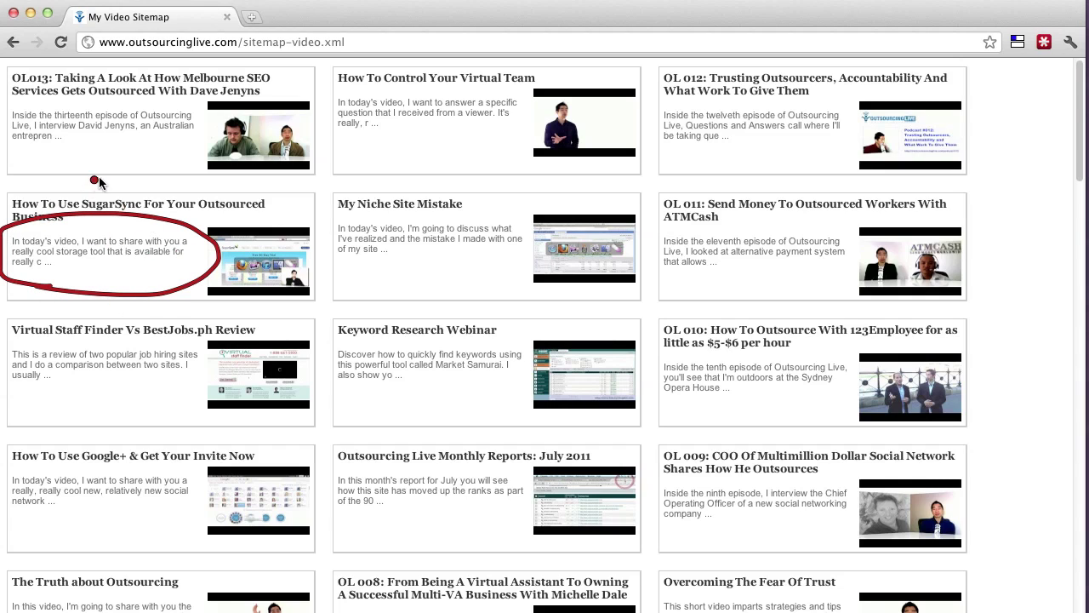
pyautogui.moveTo(108, 175)
pyautogui.mouseDown()
pyautogui.moveTo(68, 190)
pyautogui.moveTo(82, 202)
pyautogui.mouseUp()
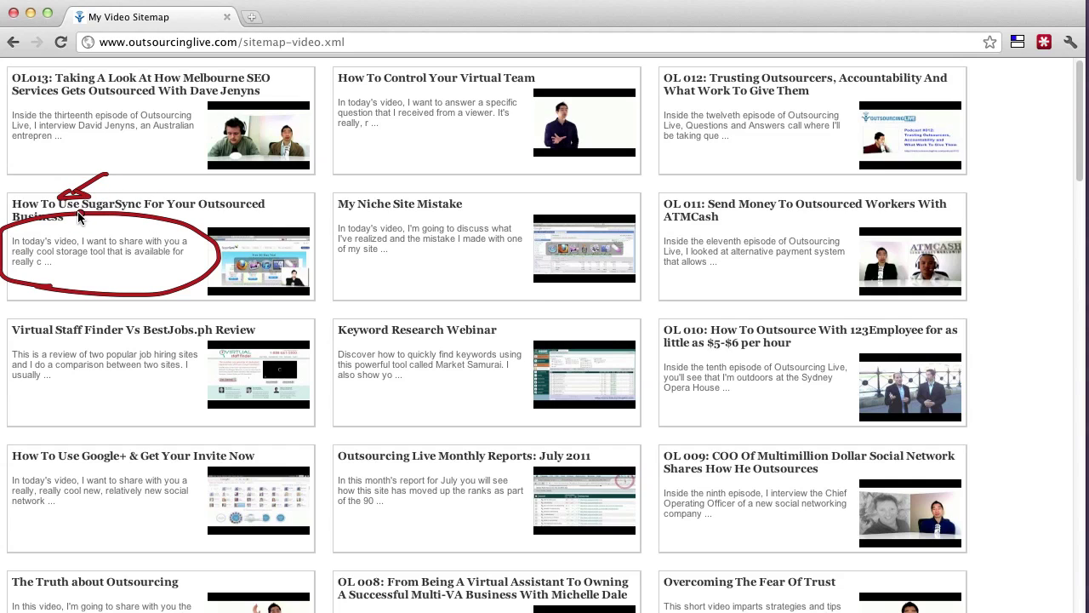
pyautogui.moveTo(235, 217)
pyautogui.mouseDown()
pyautogui.moveTo(191, 253)
pyautogui.moveTo(336, 250)
pyautogui.moveTo(240, 228)
pyautogui.mouseUp()
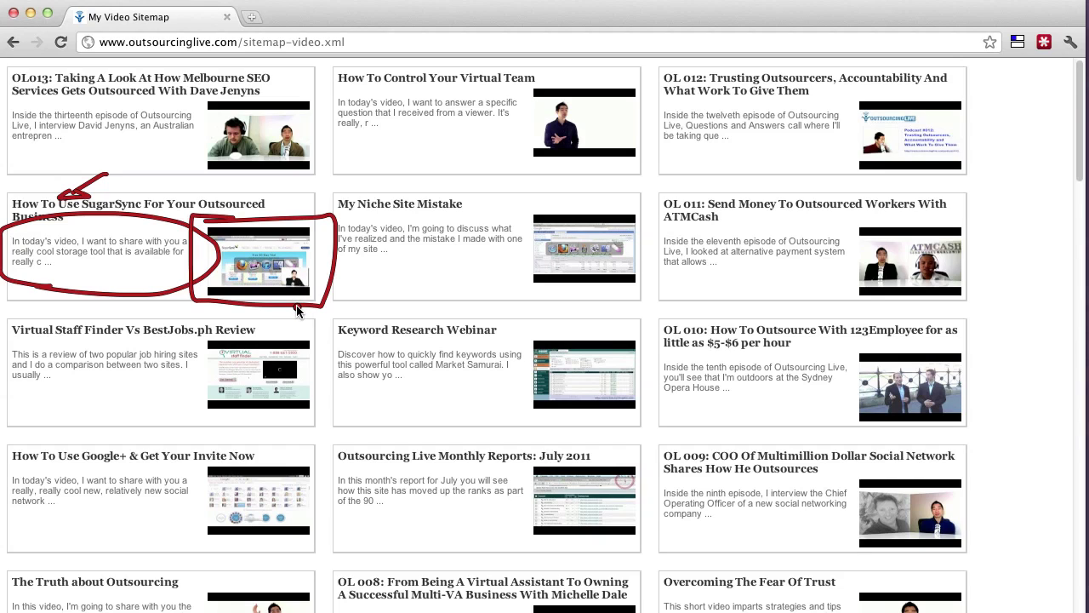
pyautogui.press('Escape')
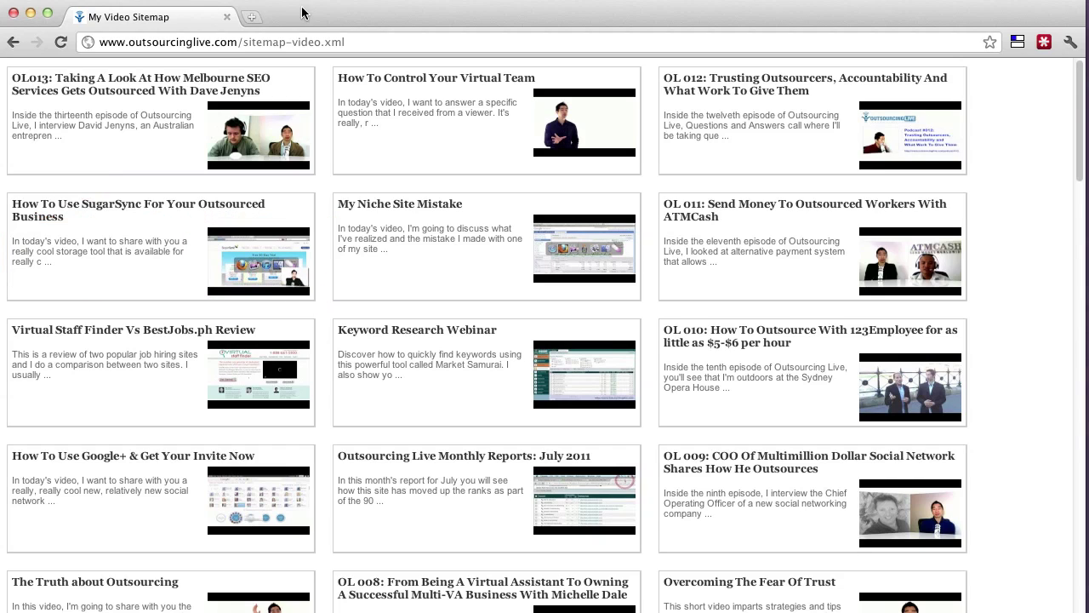
# Move the My Video Sitemap page so it sits between Webmaster Tools and the Outsourcing Live home page among the open pages.
pyautogui.moveTo(300, 10); pyautogui.dragTo(411, 72)
pyautogui.click(614, 50)
pyautogui.moveTo(616, 49); pyautogui.dragTo(725, 30)
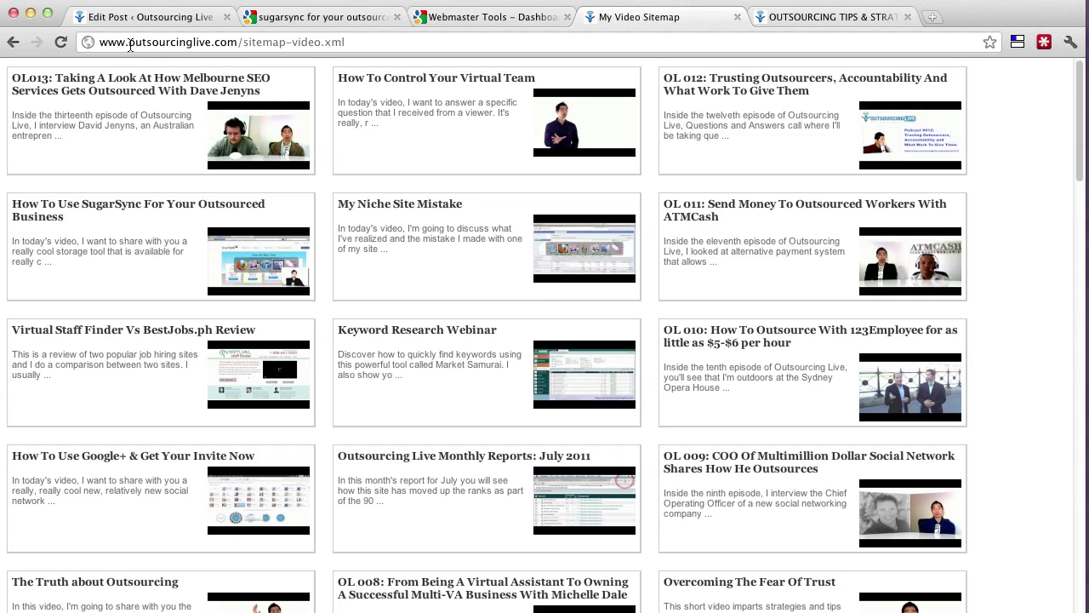
# From the post editor, mark the Video Sitemap tool in the WordPress admin with the pen, clear the mark and open the tool.
pyautogui.click(150, 19)
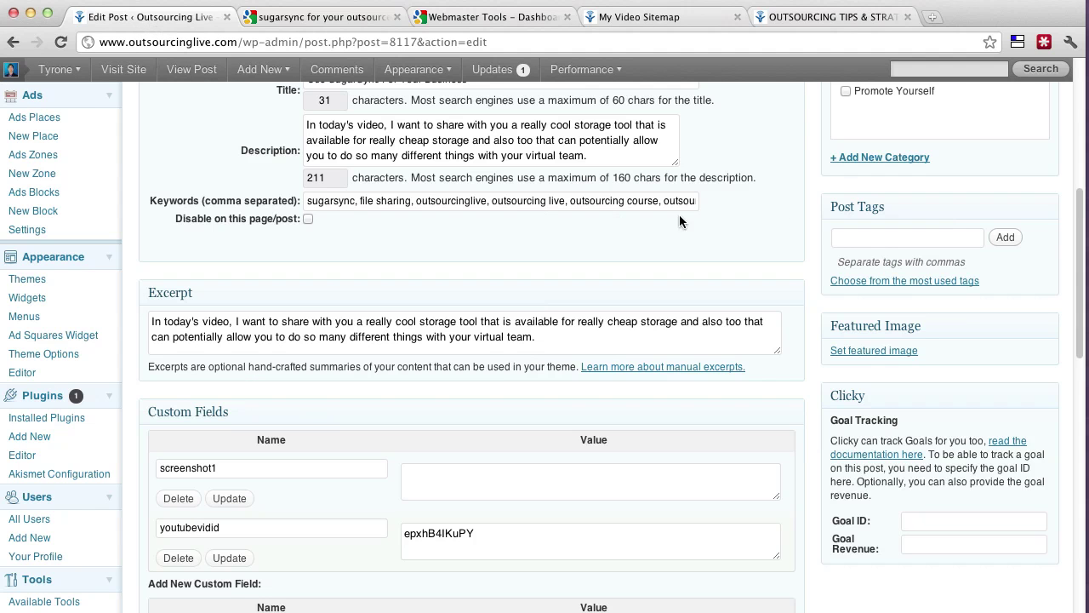
pyautogui.moveTo(1078, 219); pyautogui.dragTo(1064, 317)
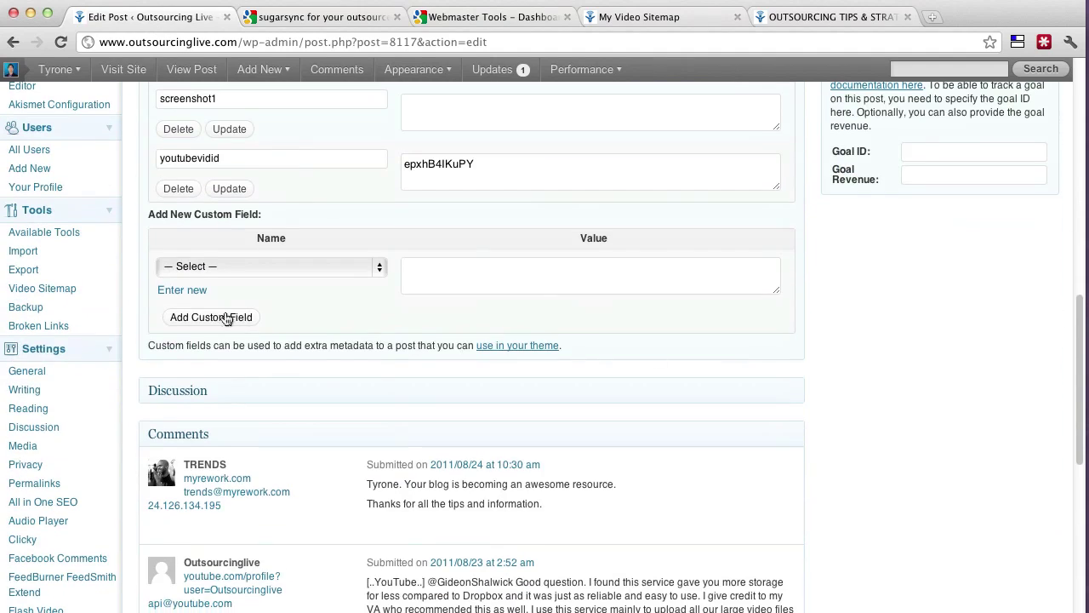
pyautogui.hotkey('ctrl', '1')
pyautogui.moveTo(91, 285)
pyautogui.mouseDown()
pyautogui.moveTo(5, 317)
pyautogui.moveTo(92, 277)
pyautogui.mouseUp()
pyautogui.press('Escape')
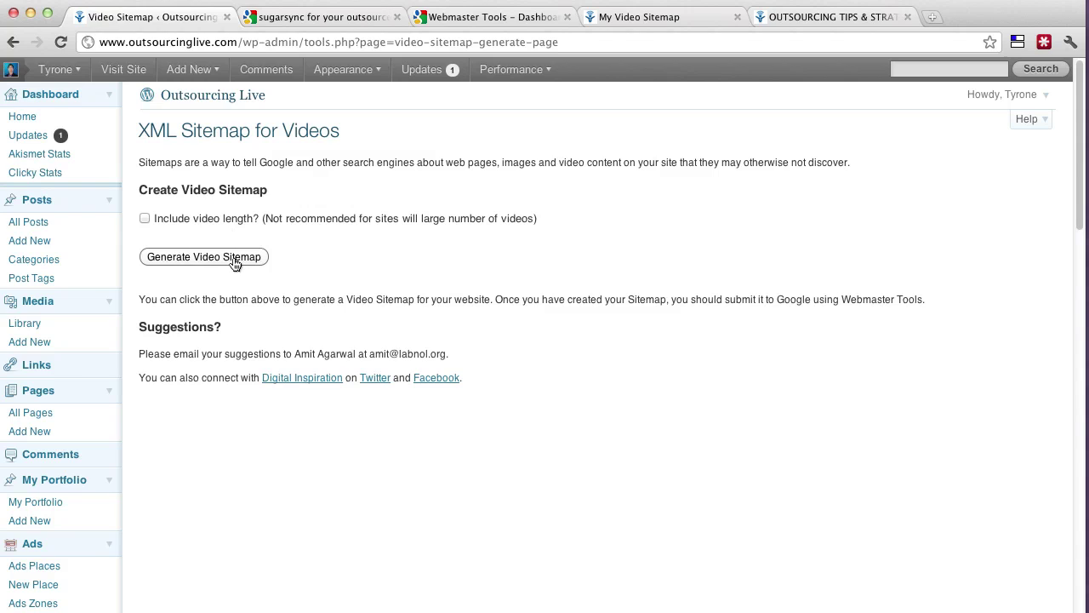
# Generate the video sitemap without video lengths, check the resulting sitemap file and close it.
pyautogui.click(233, 259)
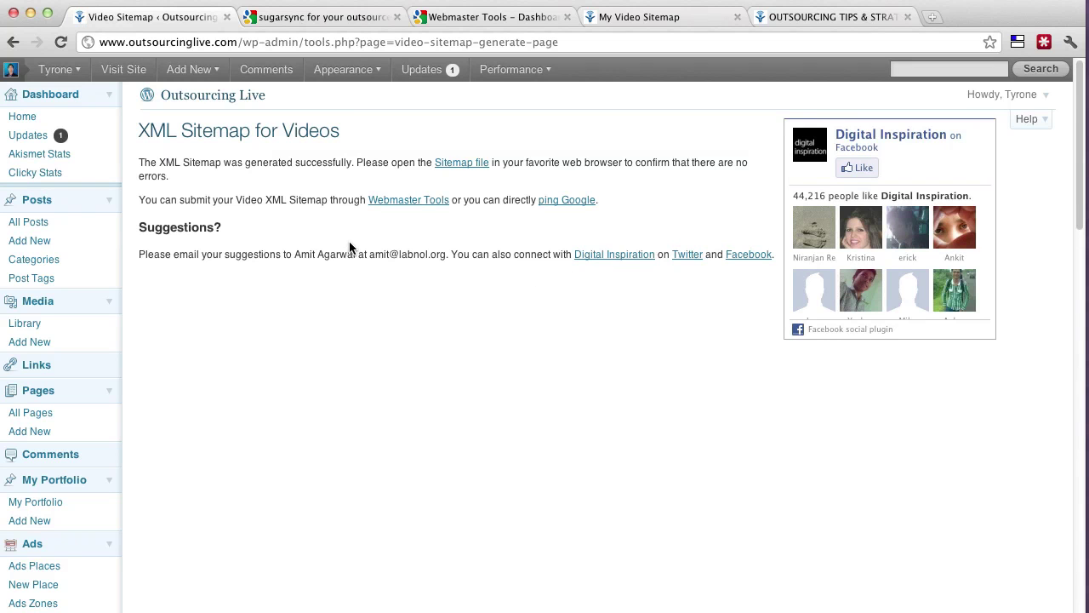
pyautogui.click(461, 162)
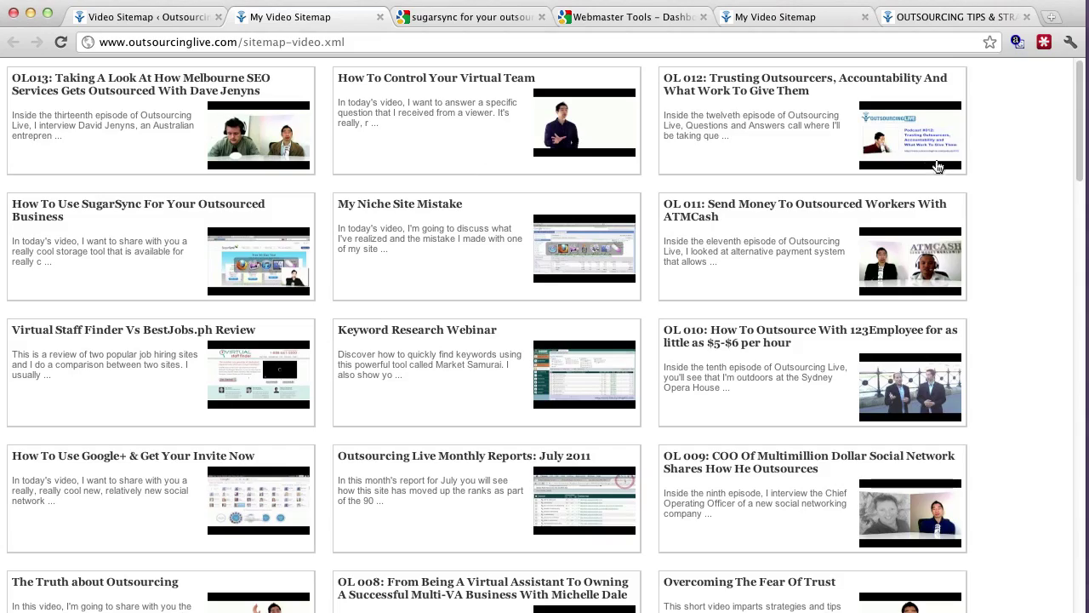
pyautogui.moveTo(1076, 144); pyautogui.dragTo(1038, 139)
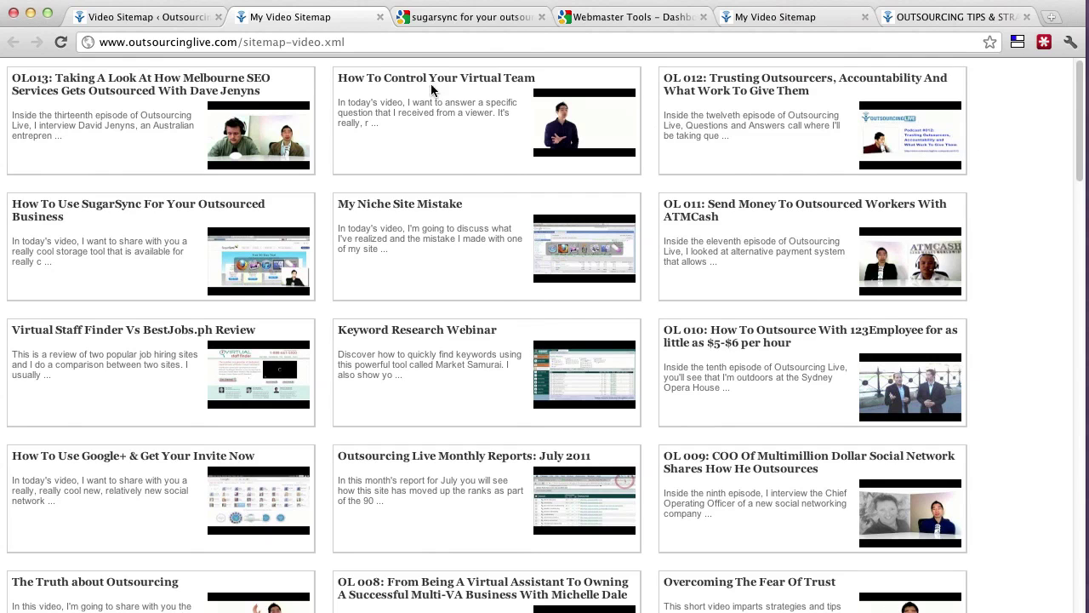
pyautogui.click(380, 17)
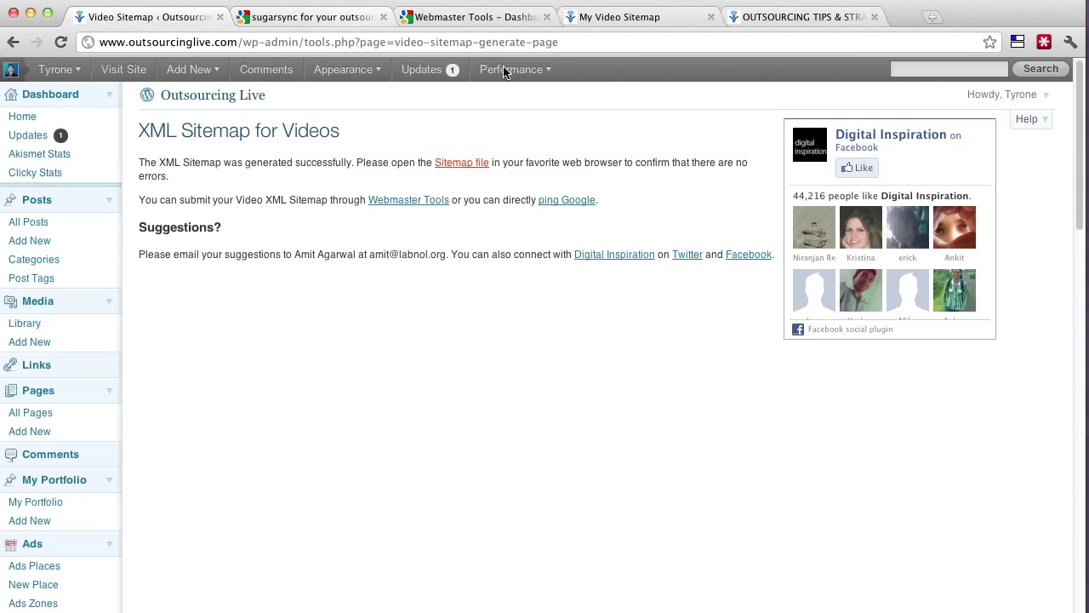
# Show the Sitemaps section on the Webmaster Tools dashboard and circle it with the pen, then clear the mark.
pyautogui.click(483, 19)
pyautogui.scroll(5, 1079, 179)
pyautogui.scroll(-5, 1046, 247)
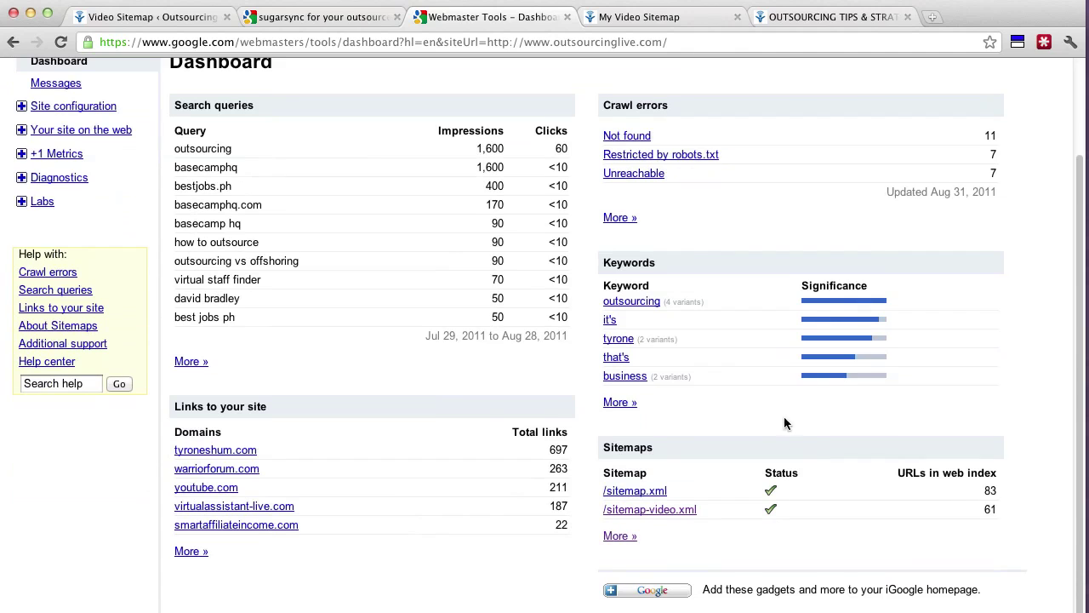
pyautogui.hotkey('ctrl', '1')
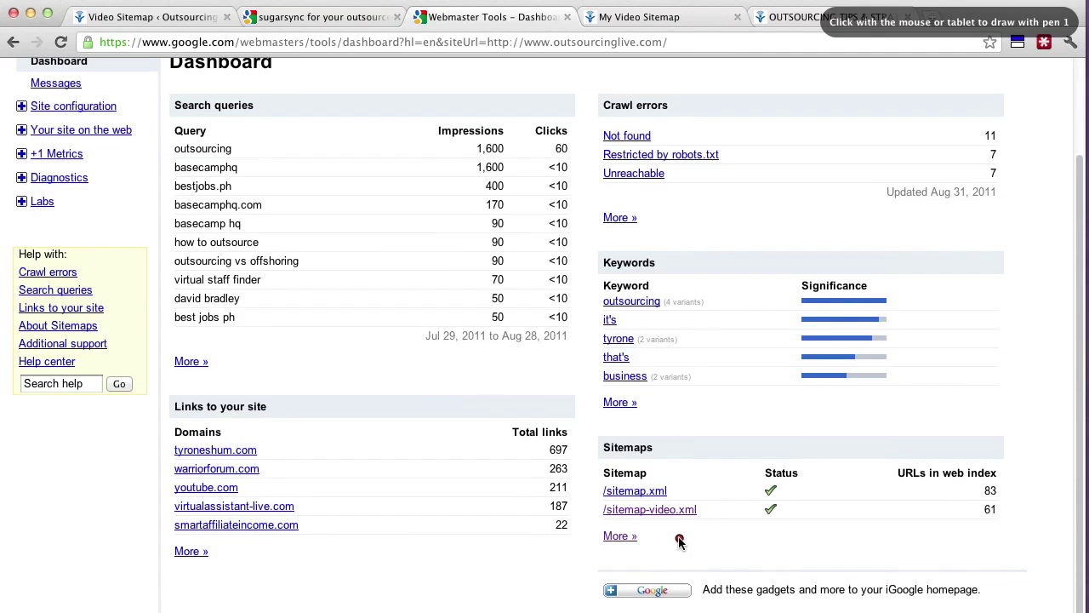
pyautogui.moveTo(643, 561)
pyautogui.mouseDown()
pyautogui.moveTo(622, 561)
pyautogui.moveTo(911, 473)
pyautogui.moveTo(541, 542)
pyautogui.mouseUp()
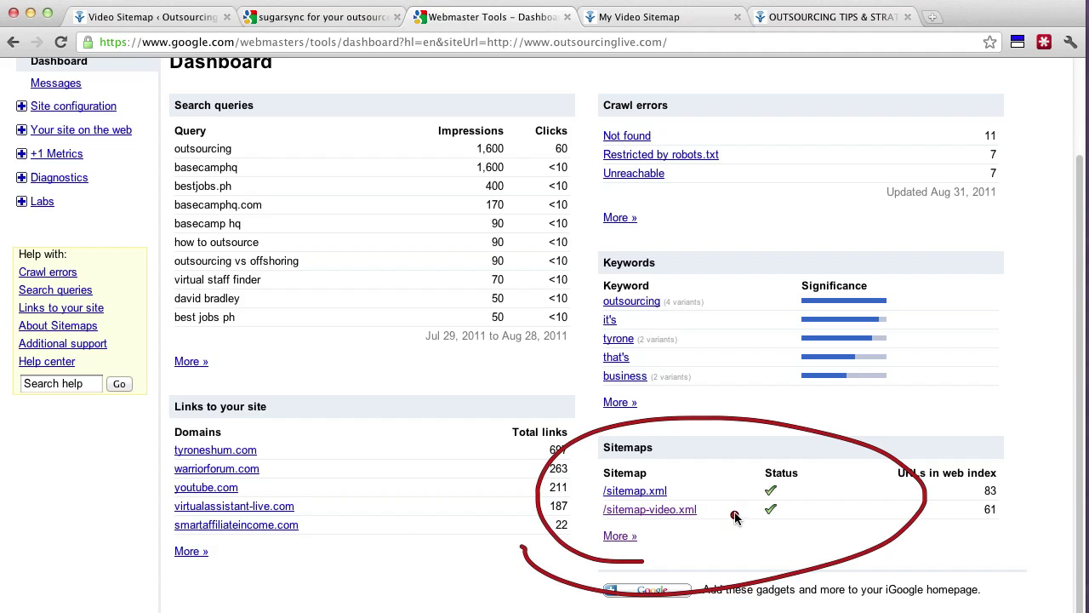
pyautogui.press('Escape')
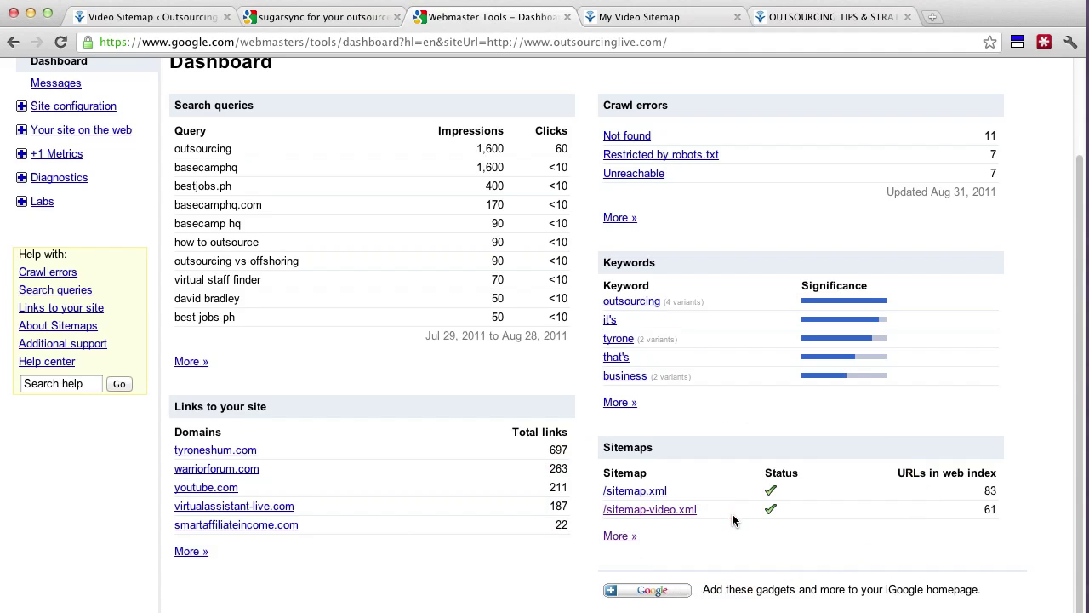
# Open the full list of submitted sitemaps and bring up the form for submitting a sitemap.
pyautogui.click(623, 537)
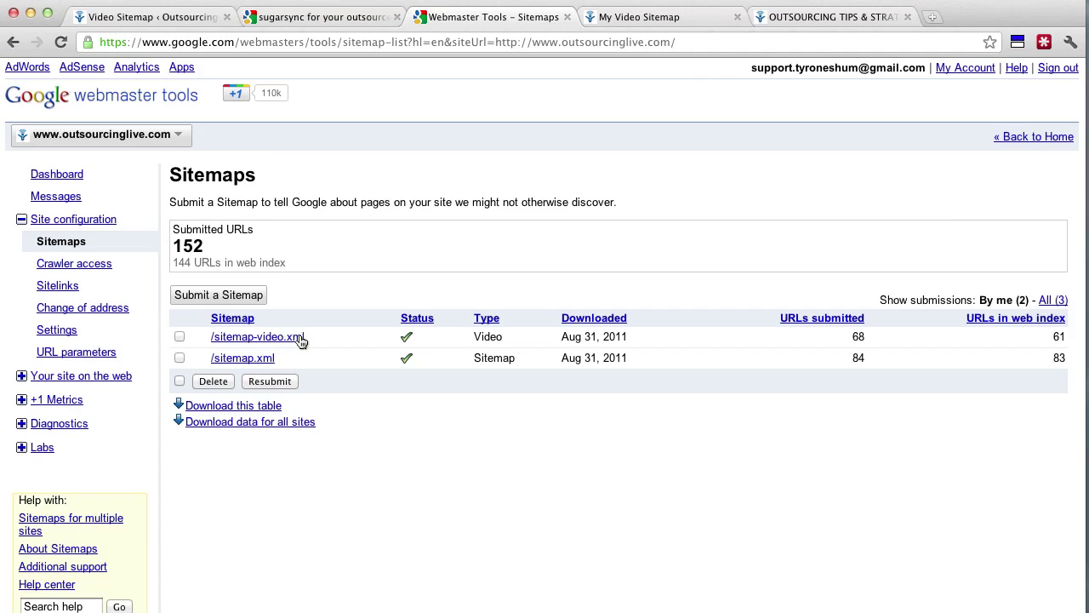
pyautogui.click(231, 296)
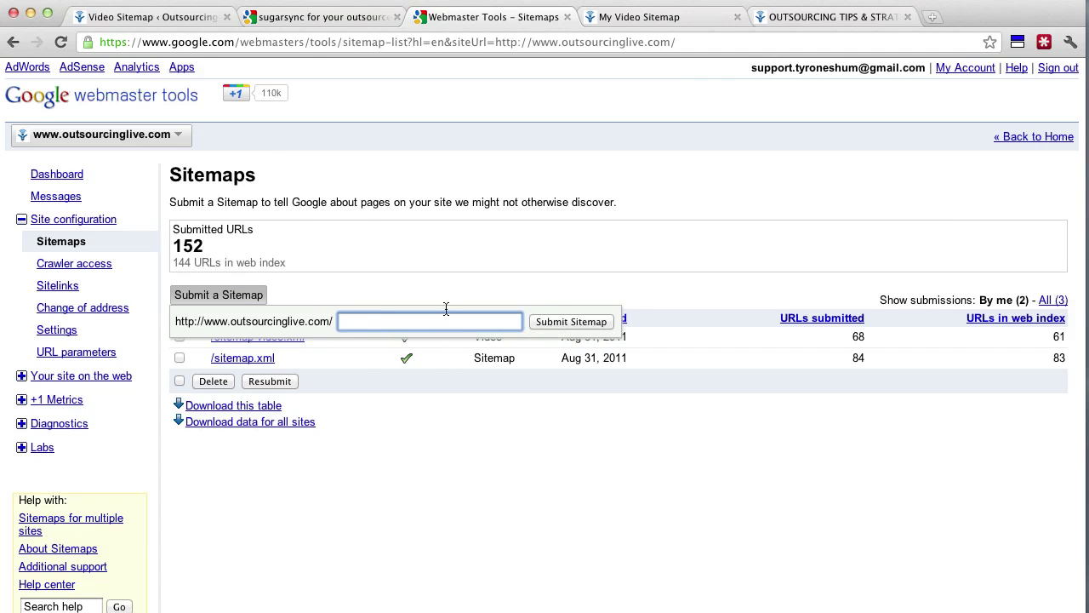
# Highlight "sitemap-video.xml" in the video sitemap's address to show the path to submit, then return to Webmaster Tools and dismiss the submission form.
pyautogui.click(187, 19)
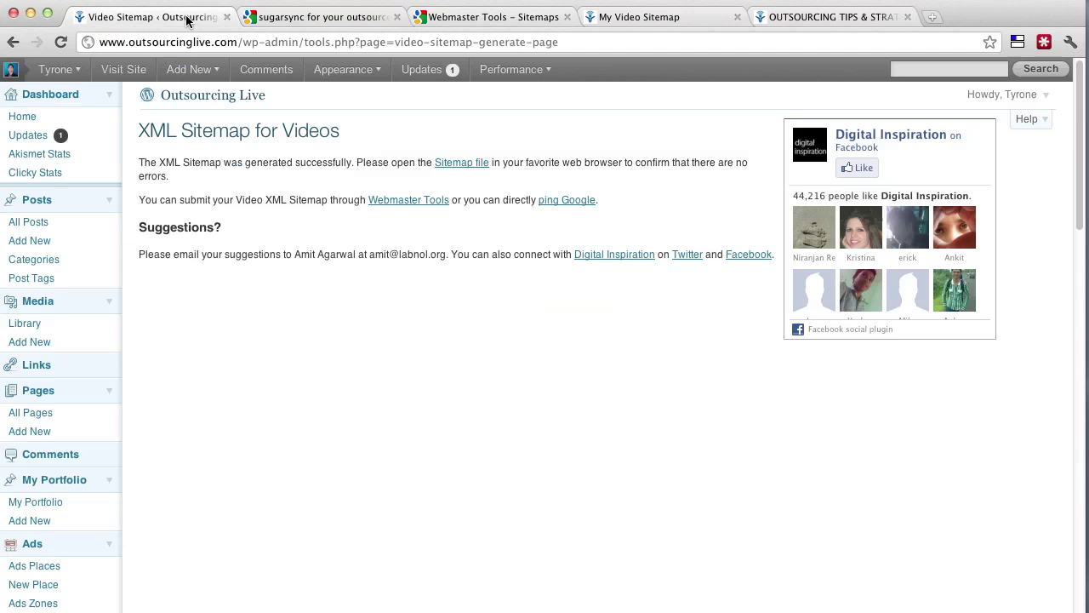
pyautogui.click(328, 21)
pyautogui.click(674, 20)
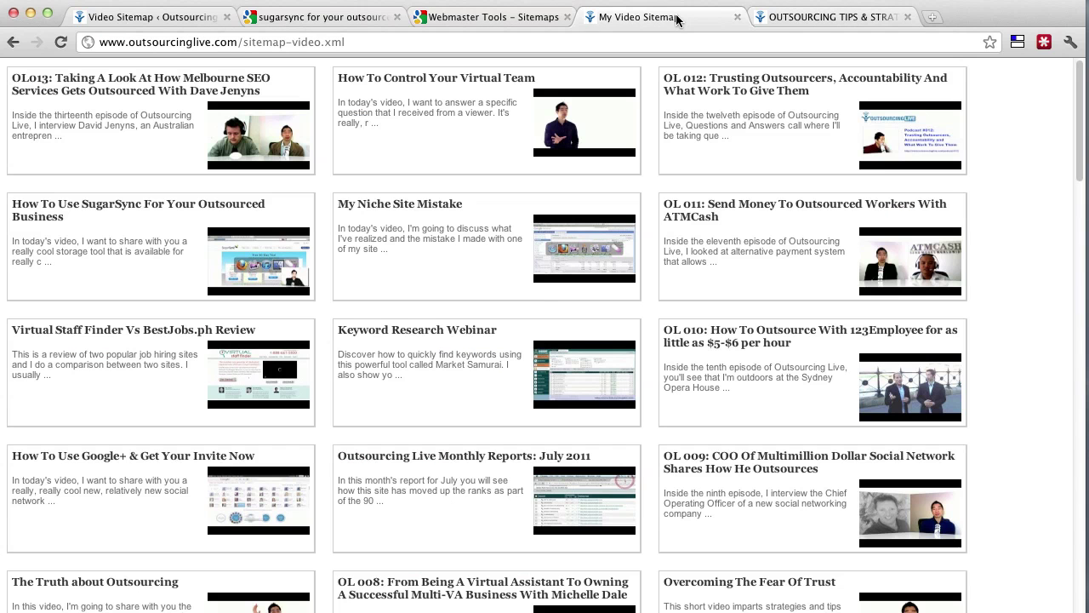
pyautogui.moveTo(349, 42); pyautogui.dragTo(85, 40)
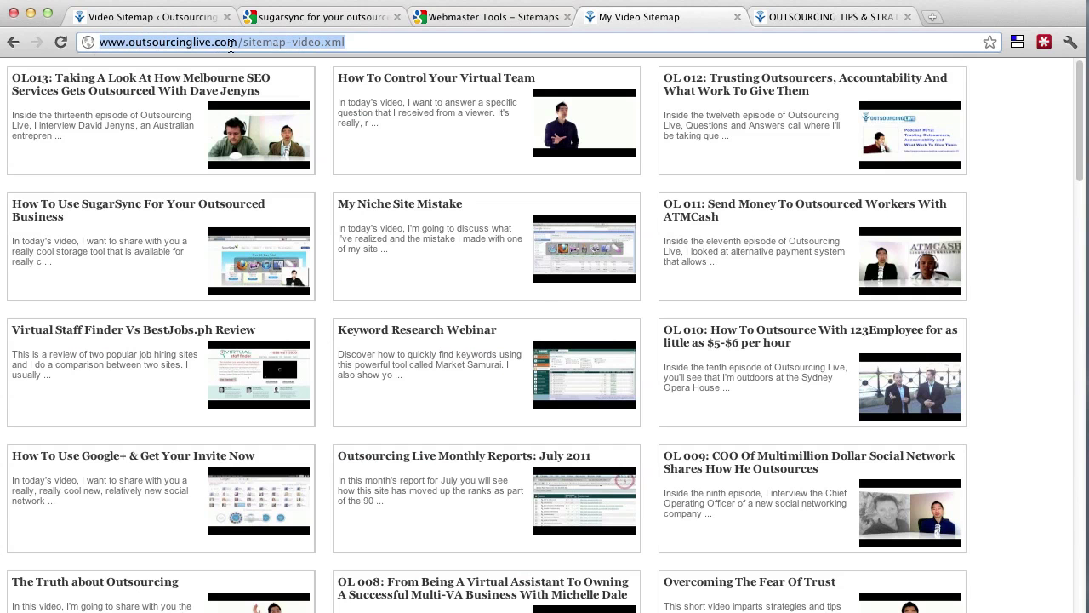
pyautogui.moveTo(242, 43); pyautogui.dragTo(369, 49)
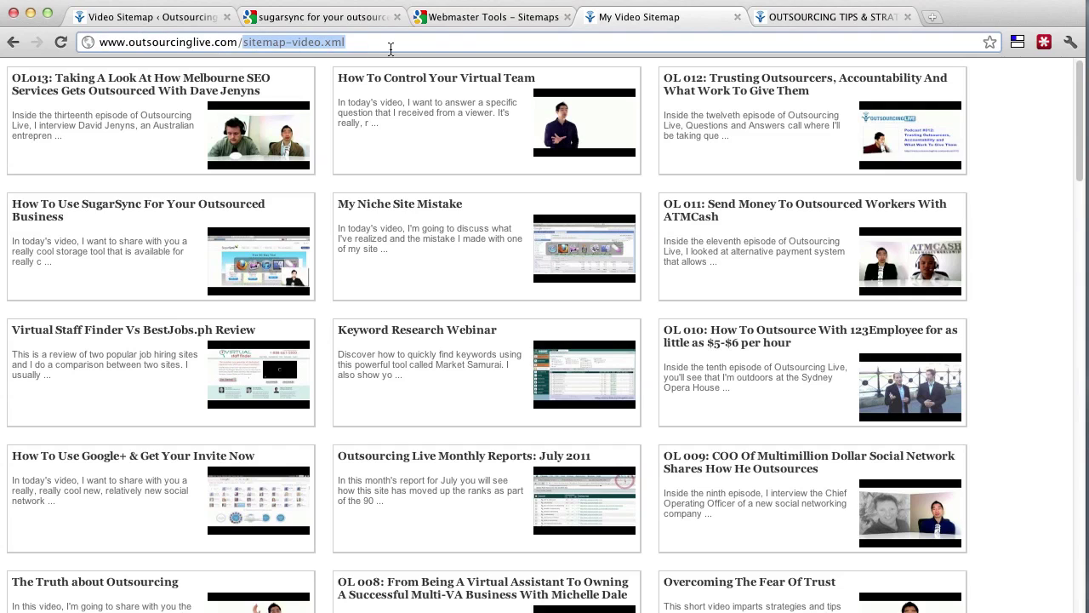
pyautogui.click(536, 19)
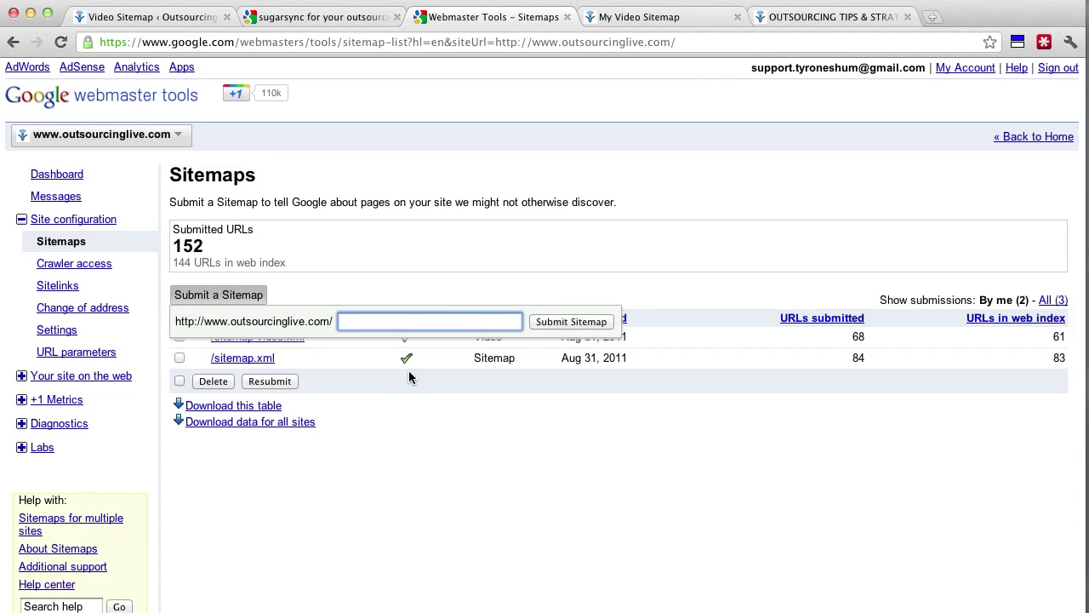
pyautogui.click(400, 383)
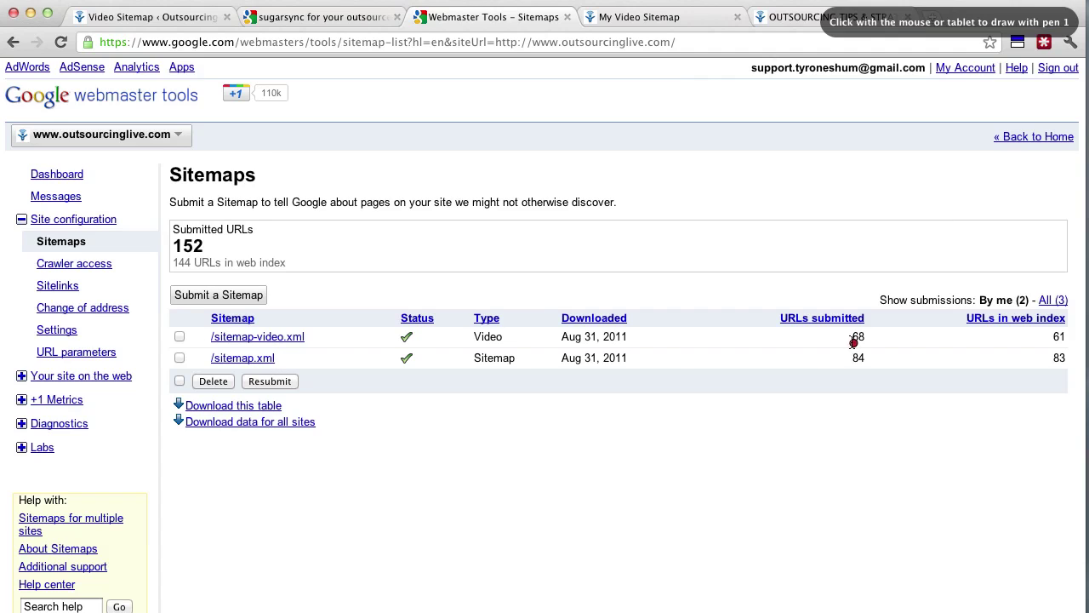
# Circle the submitted and indexed URL counts of /sitemap-video.xml with the pen, then clear the marks.
pyautogui.moveTo(851, 323); pyautogui.dragTo(830, 348)
pyautogui.moveTo(1070, 327)
pyautogui.mouseDown()
pyautogui.moveTo(1064, 341)
pyautogui.moveTo(1053, 329)
pyautogui.mouseUp()
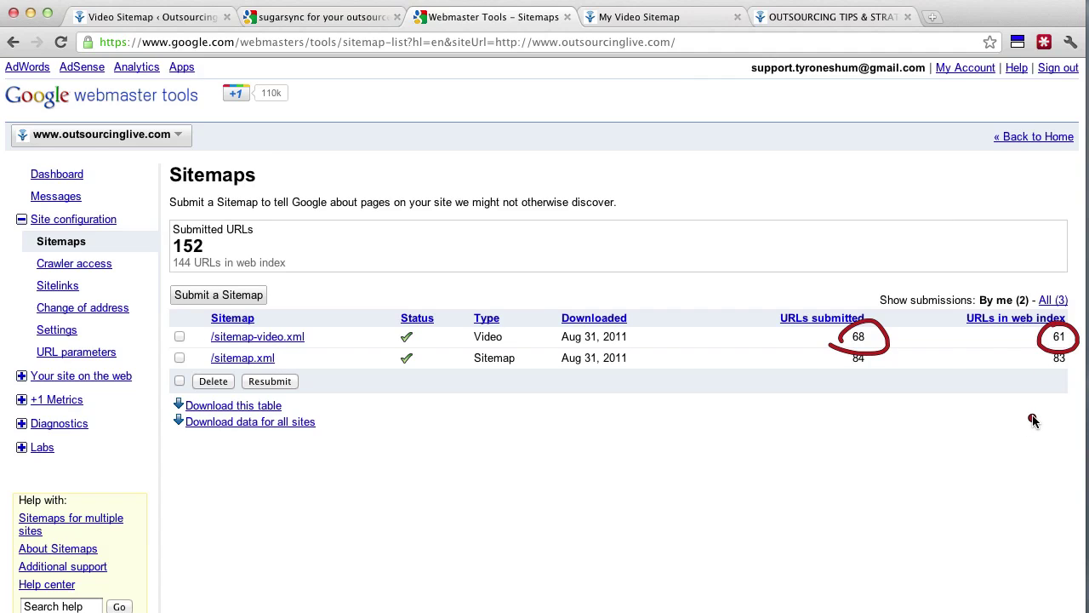
pyautogui.press('Escape')
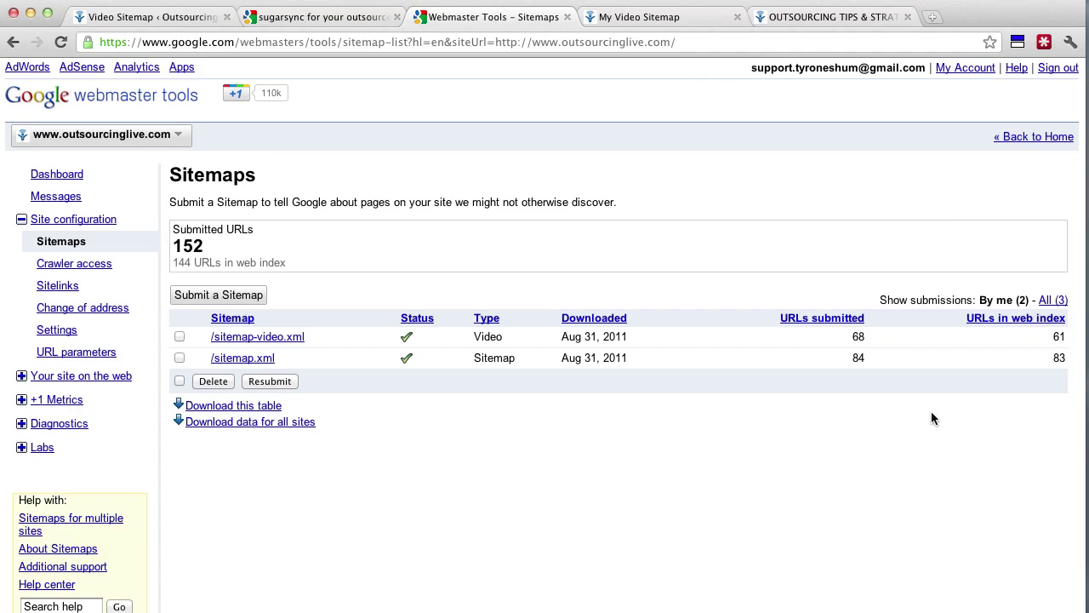
# Show the Outsourcing Live home page from its header down to the footer and back up.
pyautogui.click(789, 17)
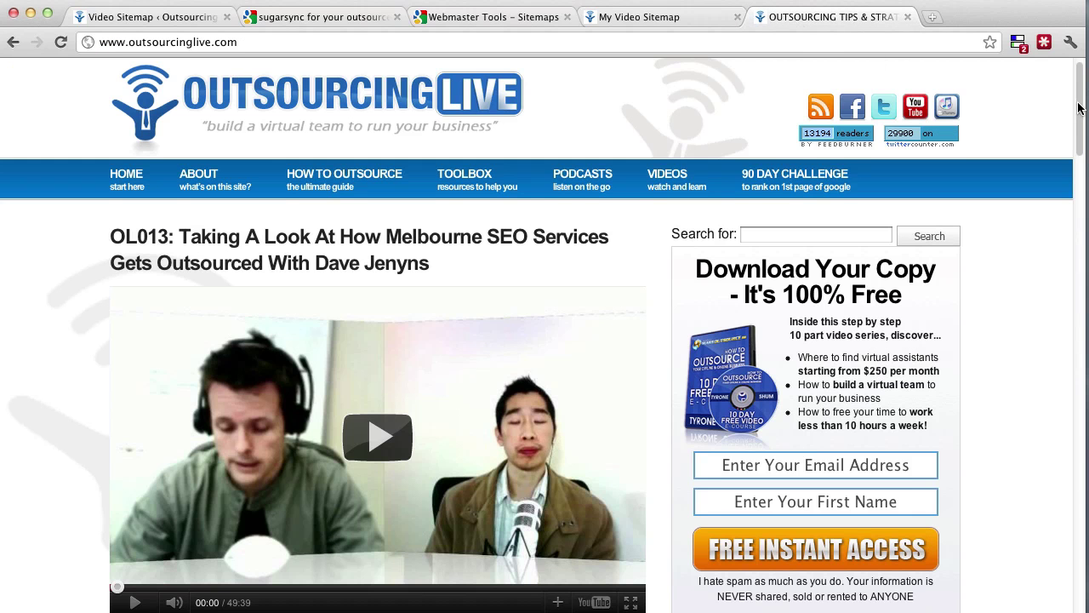
pyautogui.scroll(-5, 1073, 111)
pyautogui.scroll(6, 1074, 102)
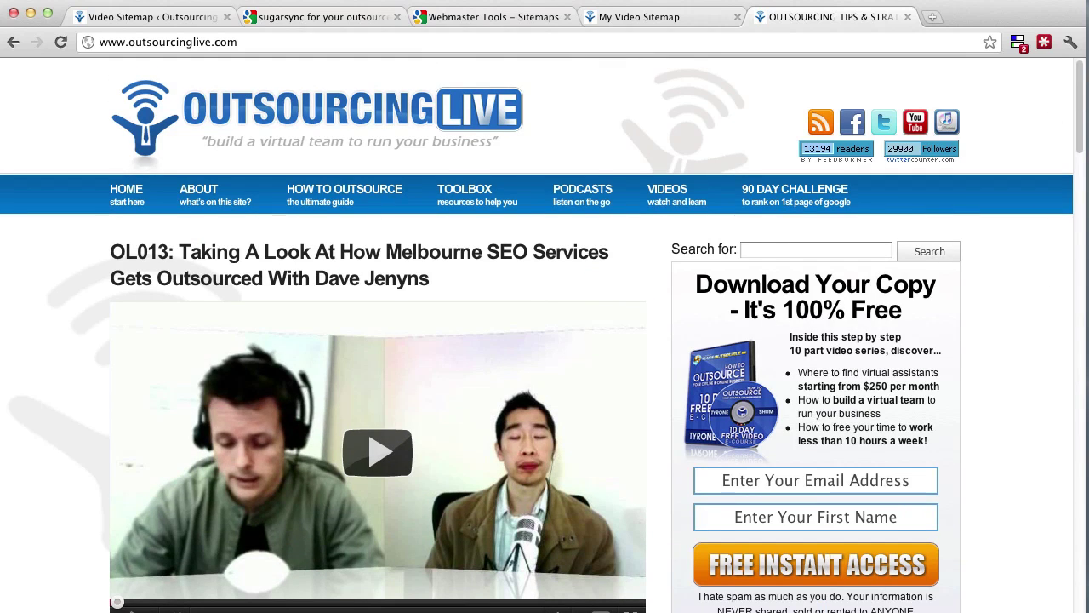
pyautogui.scroll(-20, 545, 335)
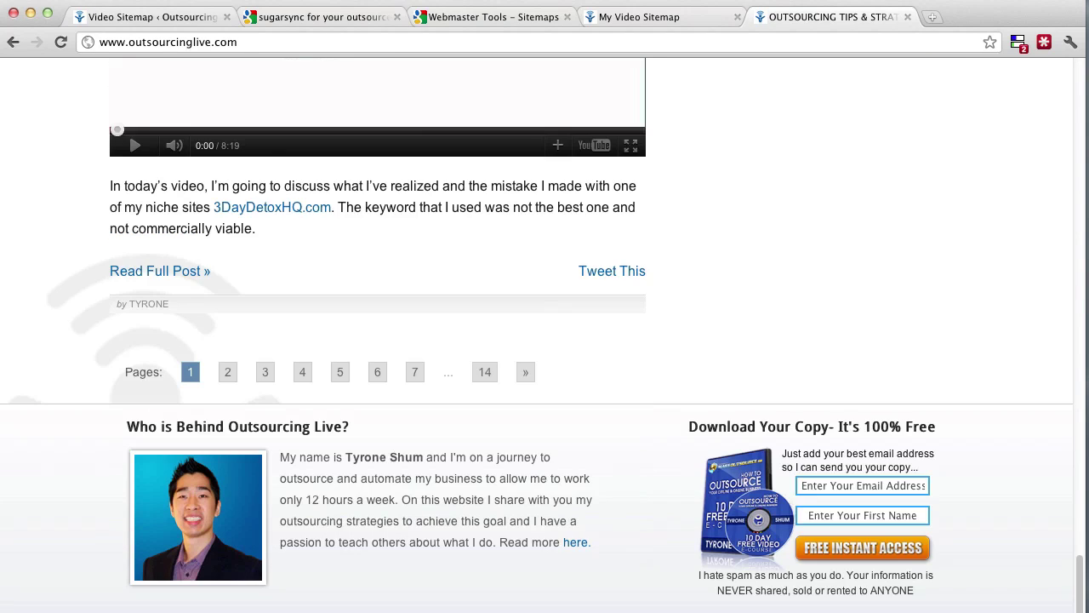
pyautogui.moveTo(1079, 561); pyautogui.dragTo(1050, 97)
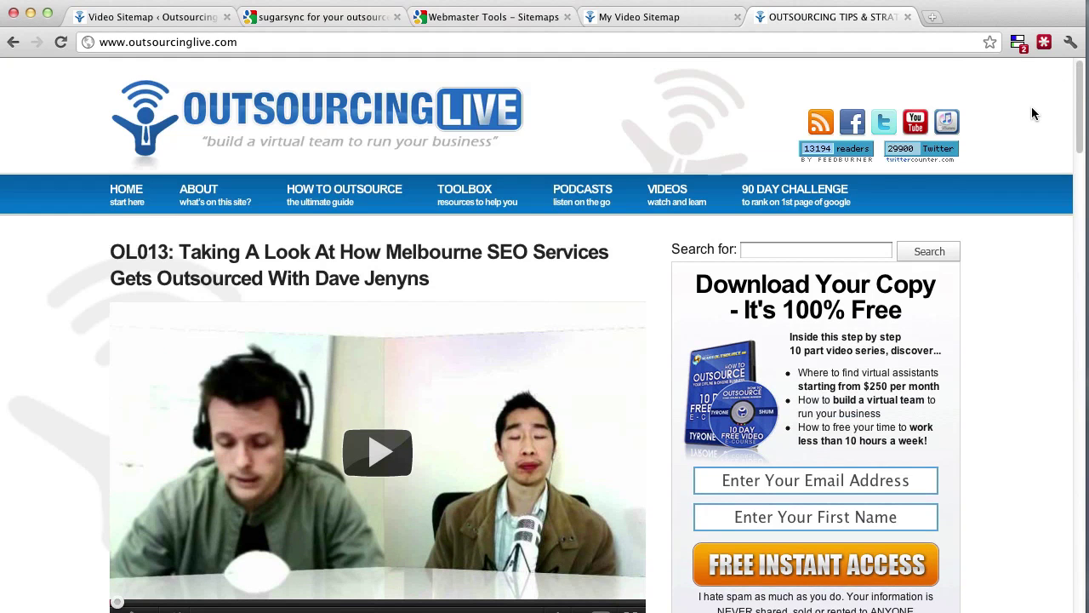